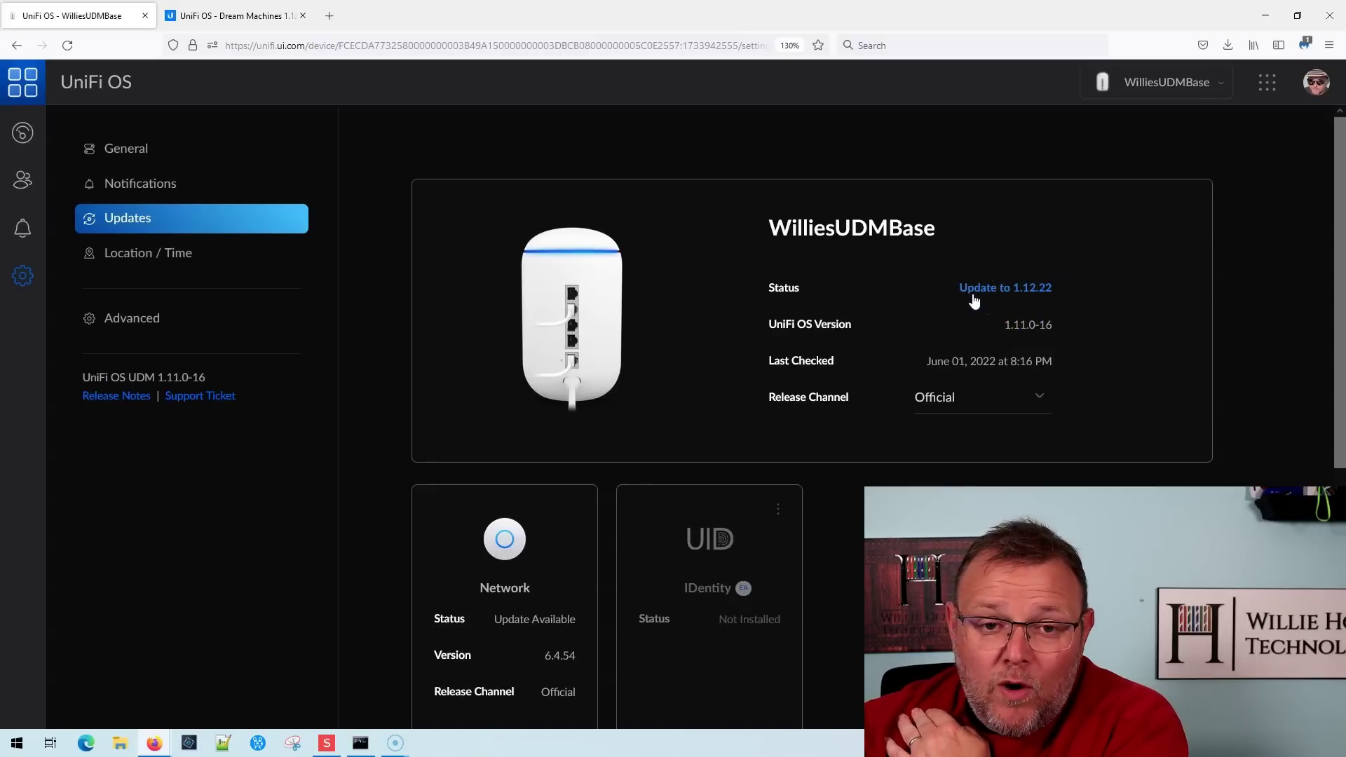
Check the 1.12.22 release notes, then launch and confirm the console update to UniFi OS 1.12.22
left_click(249, 15)
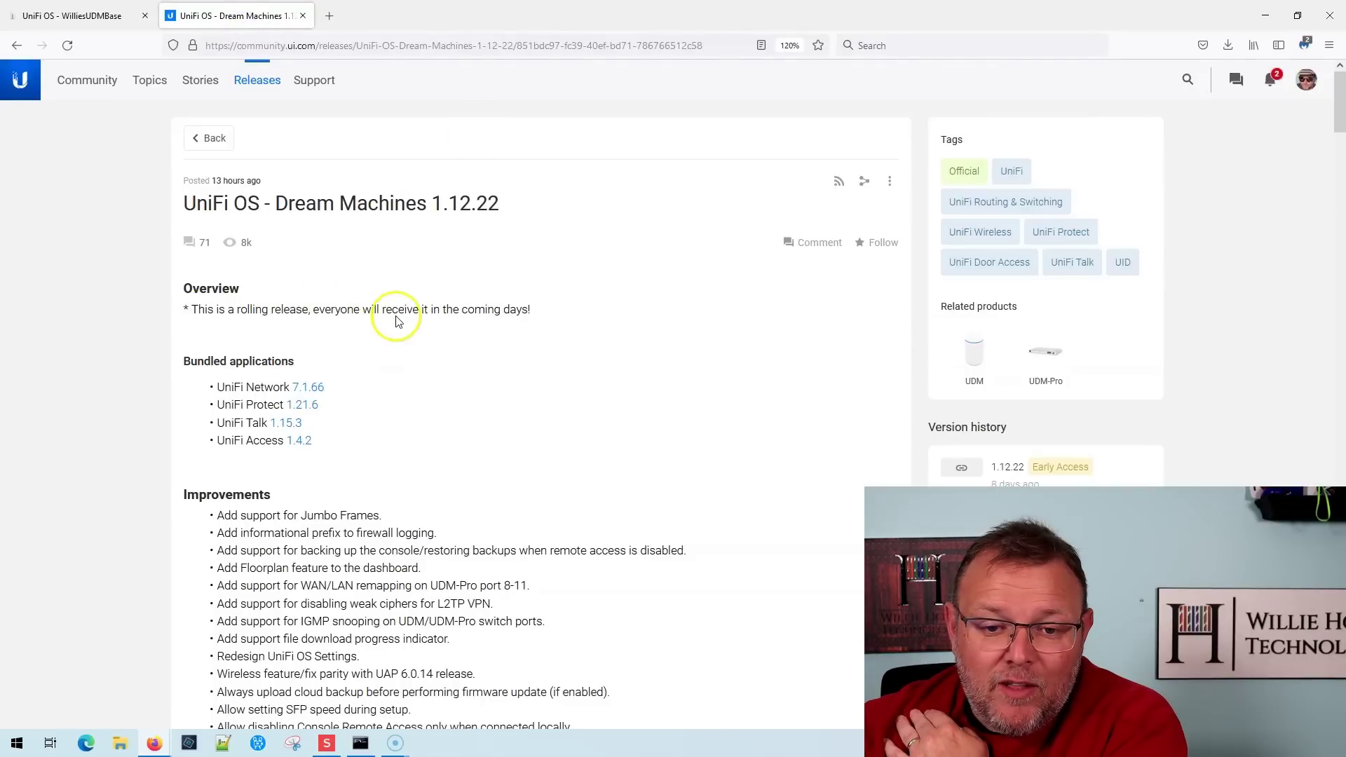
left_click(96, 21)
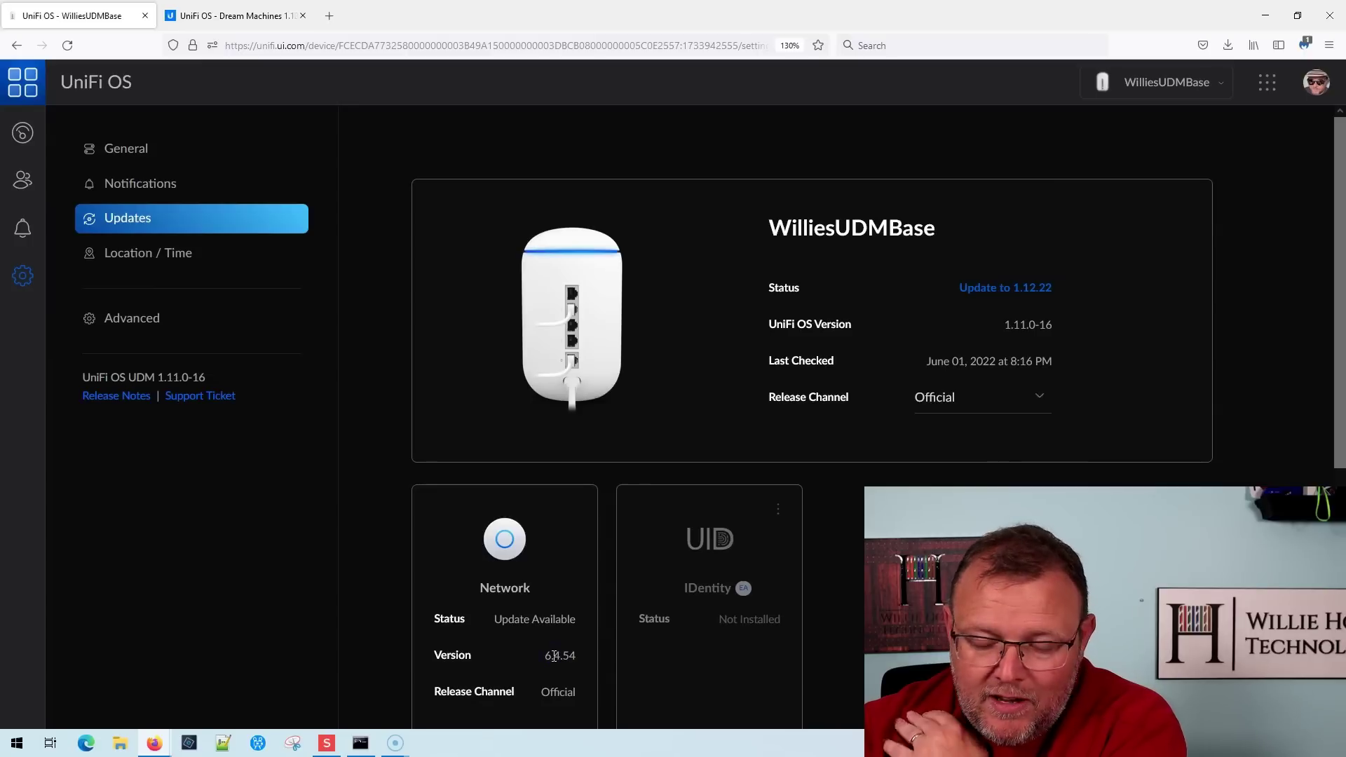
left_click(1005, 288)
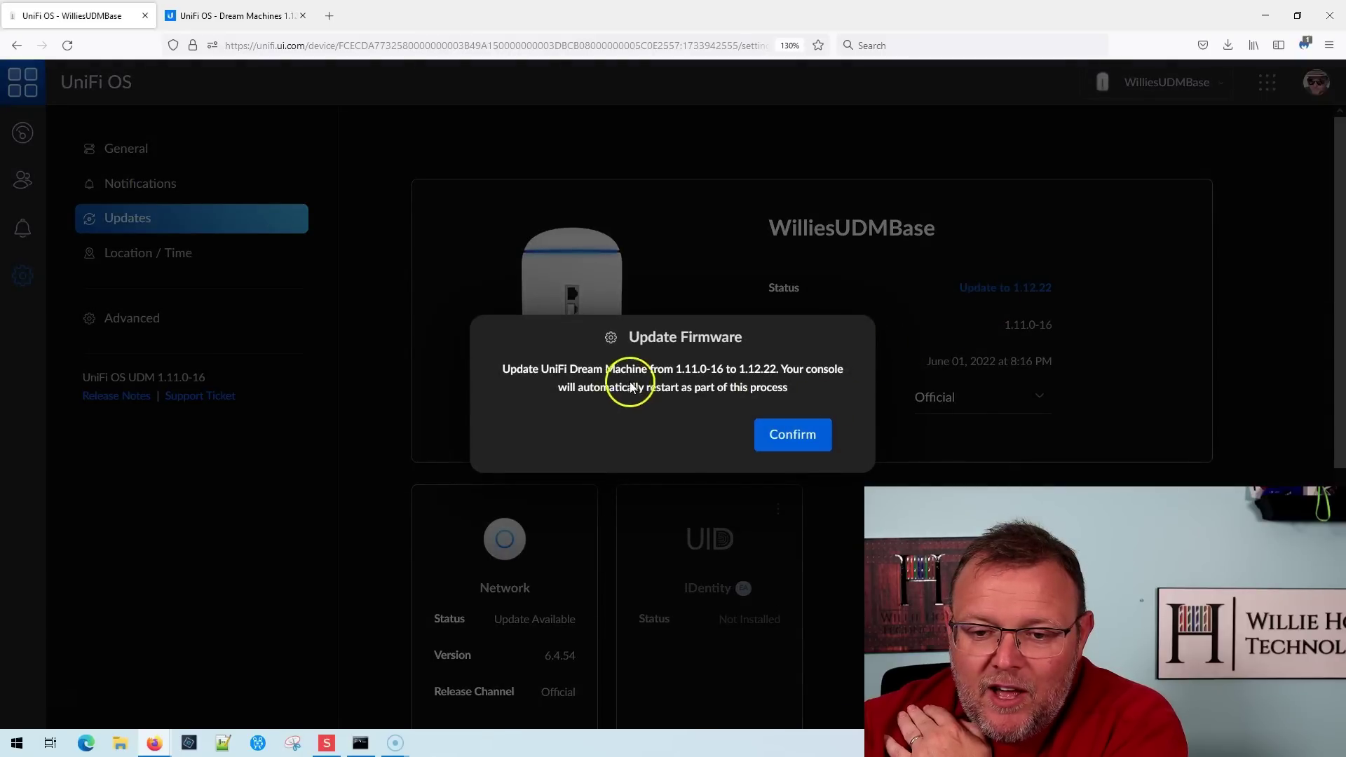
left_click(795, 437)
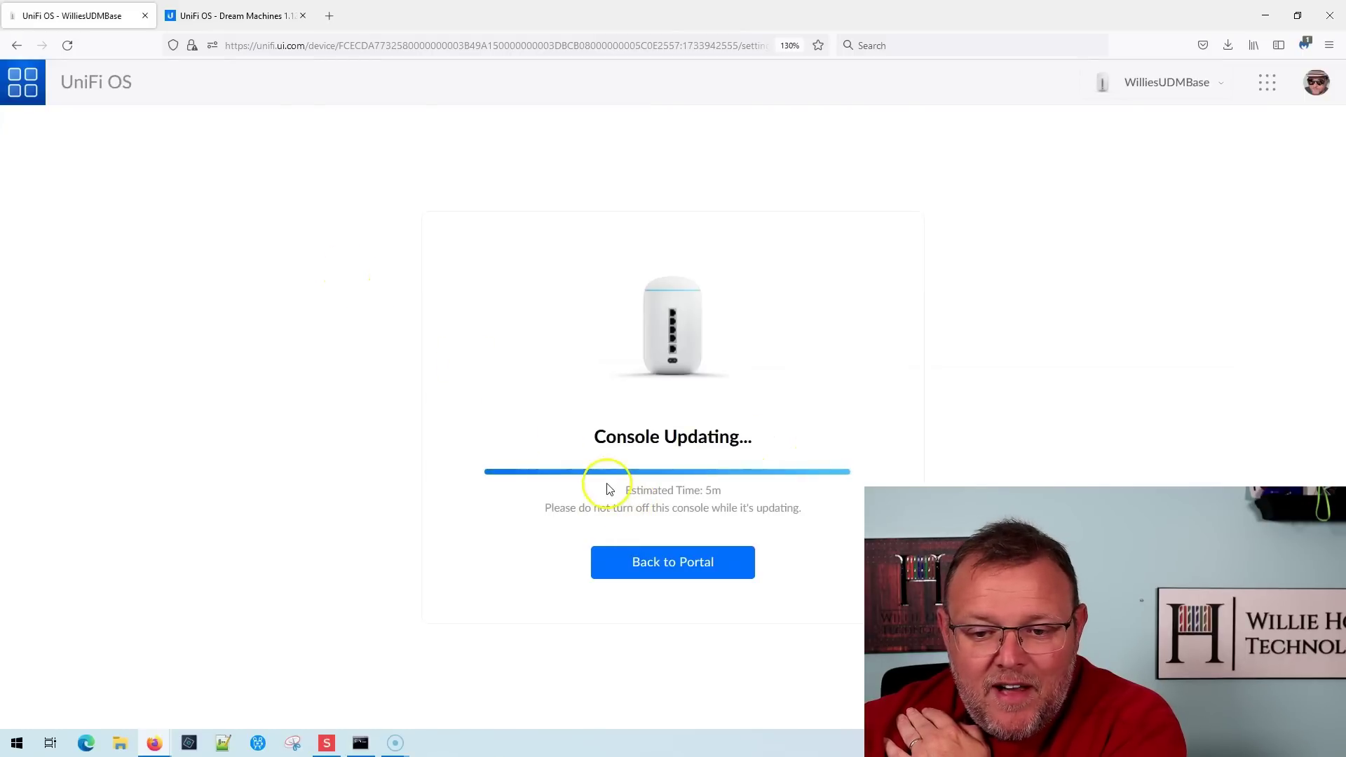
left_click(253, 21)
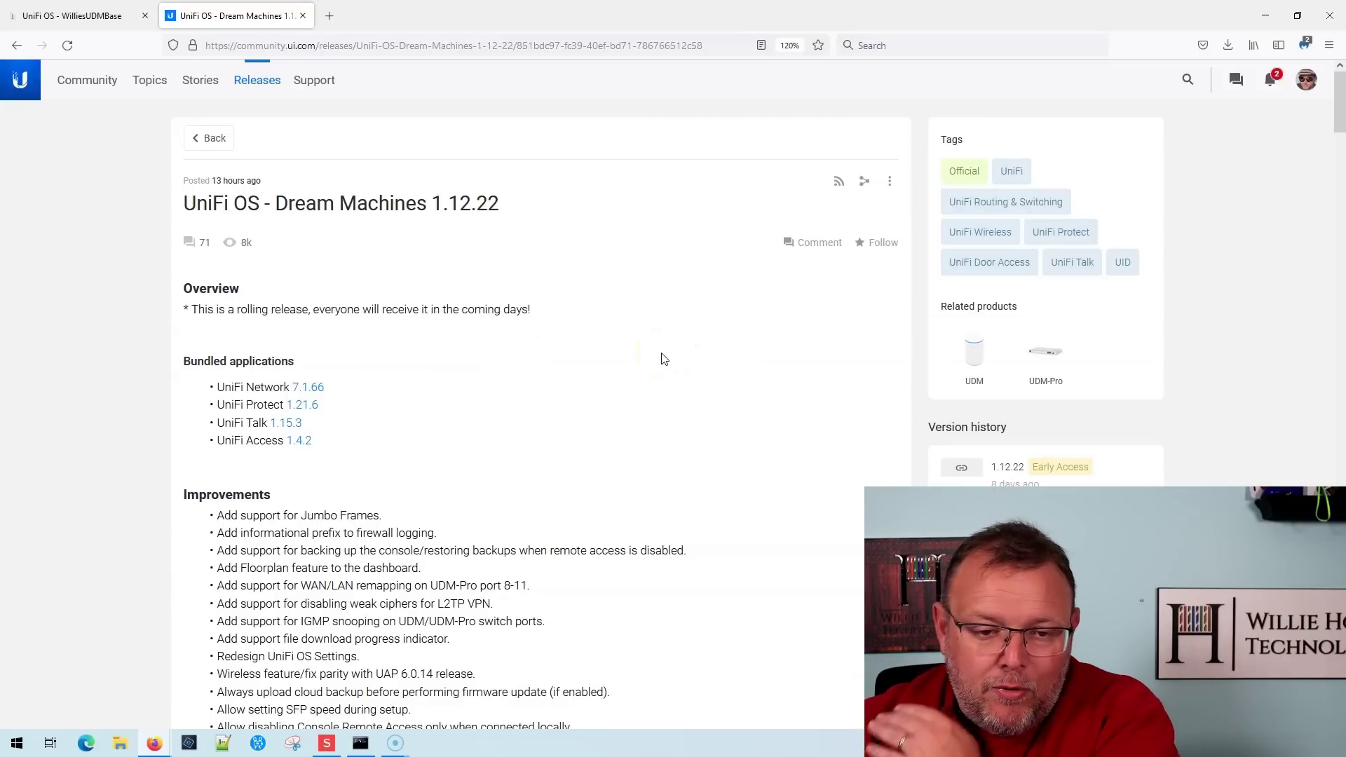
Read the Dream Machines 1.12.22 notes and open the Network 7.1.66 link in a new tab
scroll(533, 377, "down", 2)
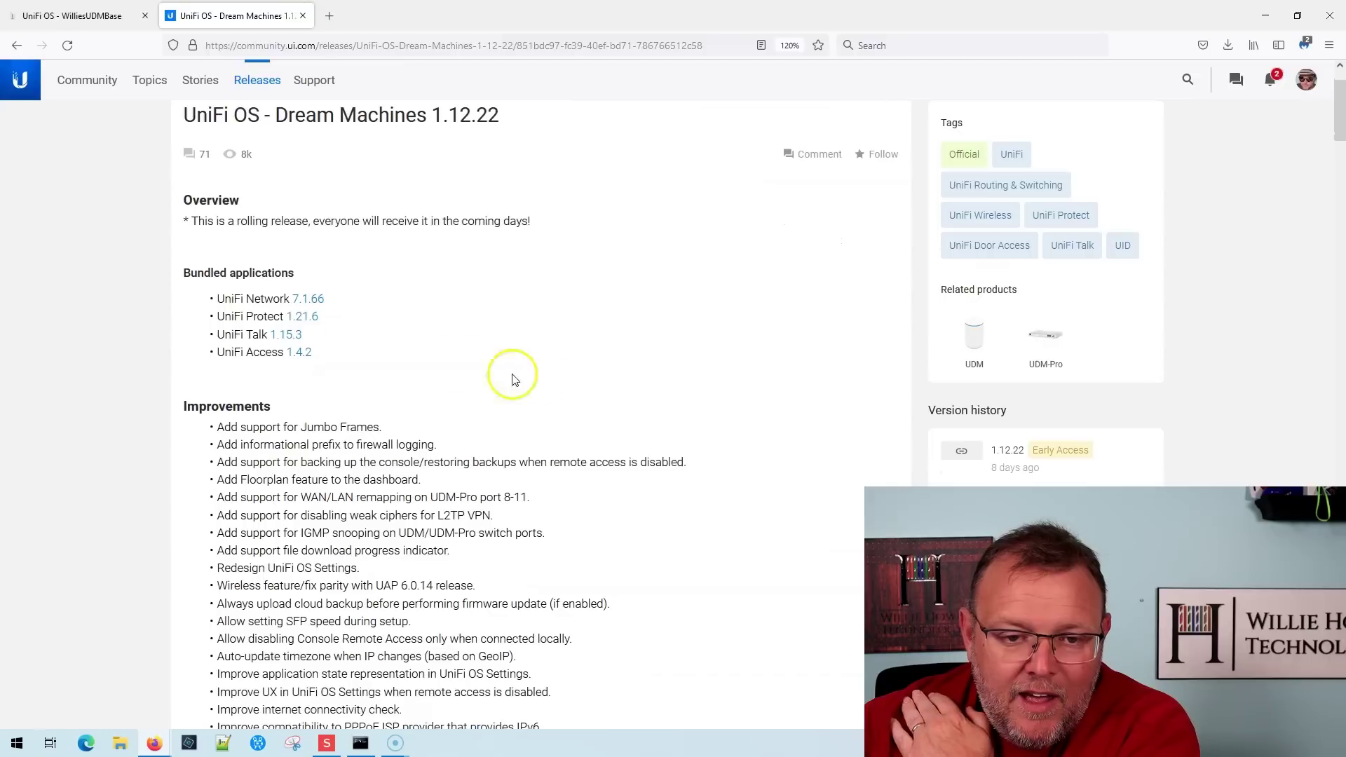
left_click(382, 355)
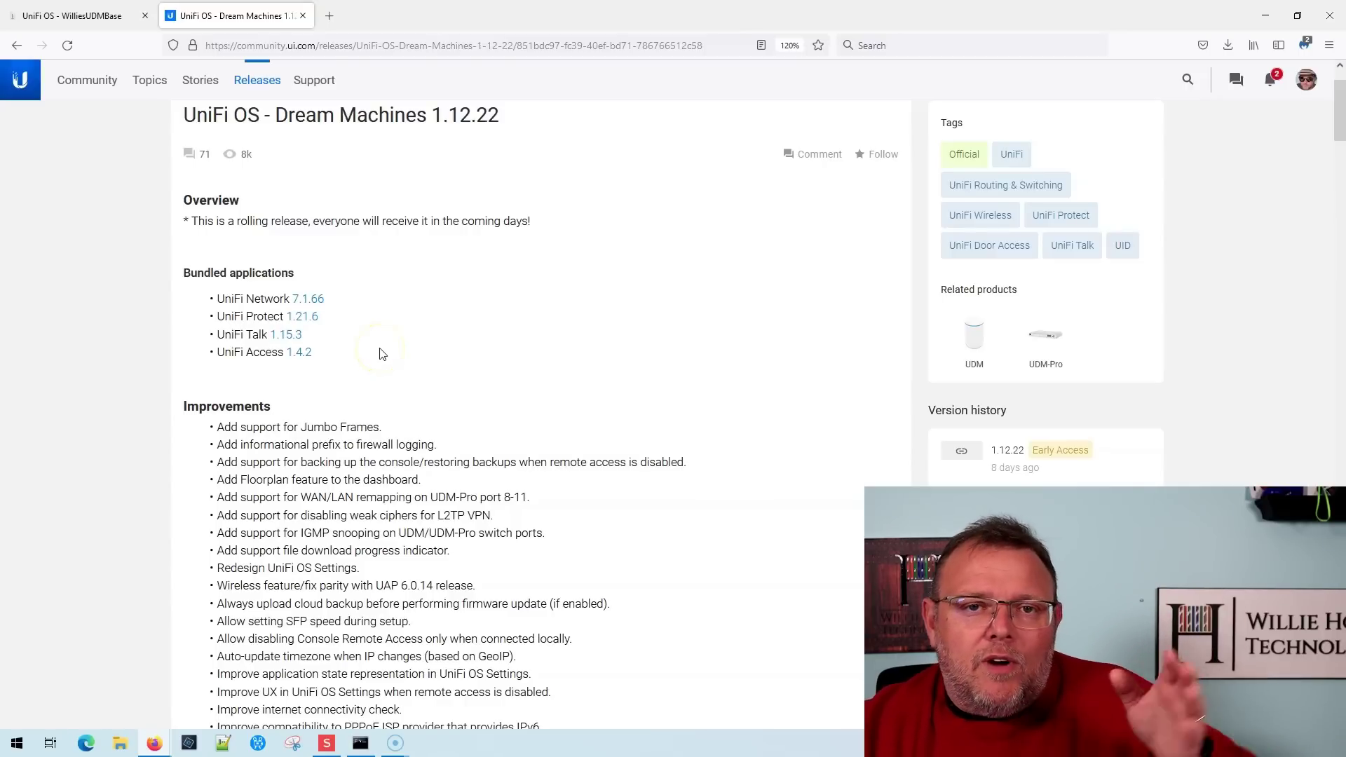
scroll(360, 339, "up", 2)
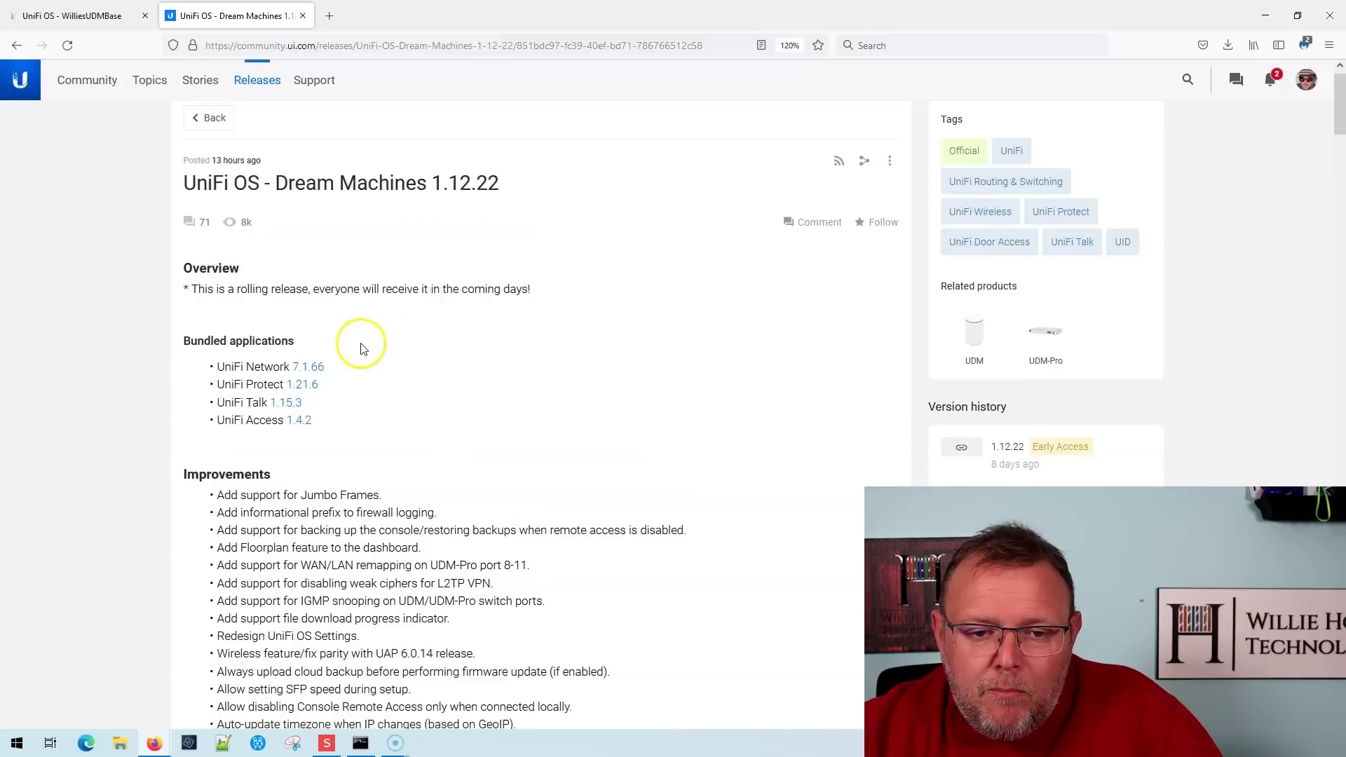
right_click(323, 385)
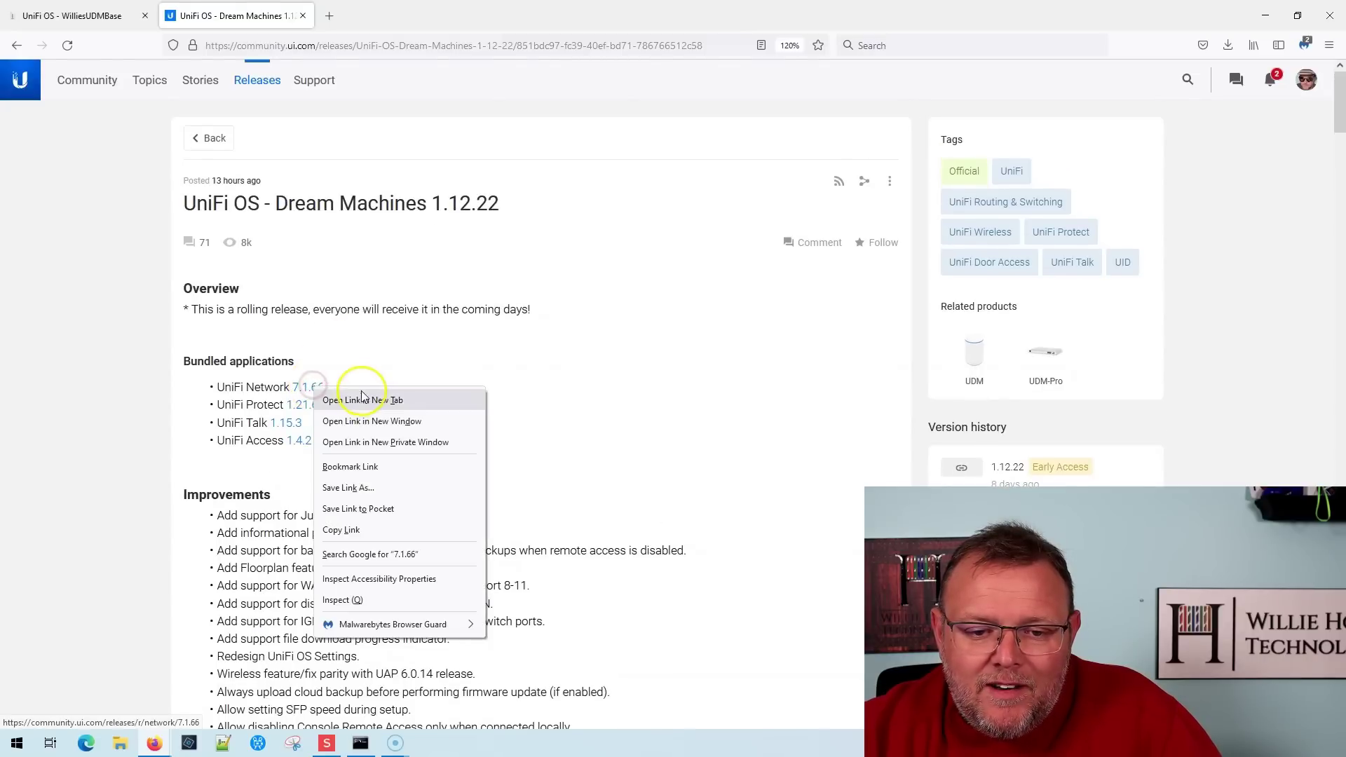
left_click(361, 396)
Switch to the UniFi Network 7.1.66 release notes tab and scroll through its notes and comments
left_click(369, 14)
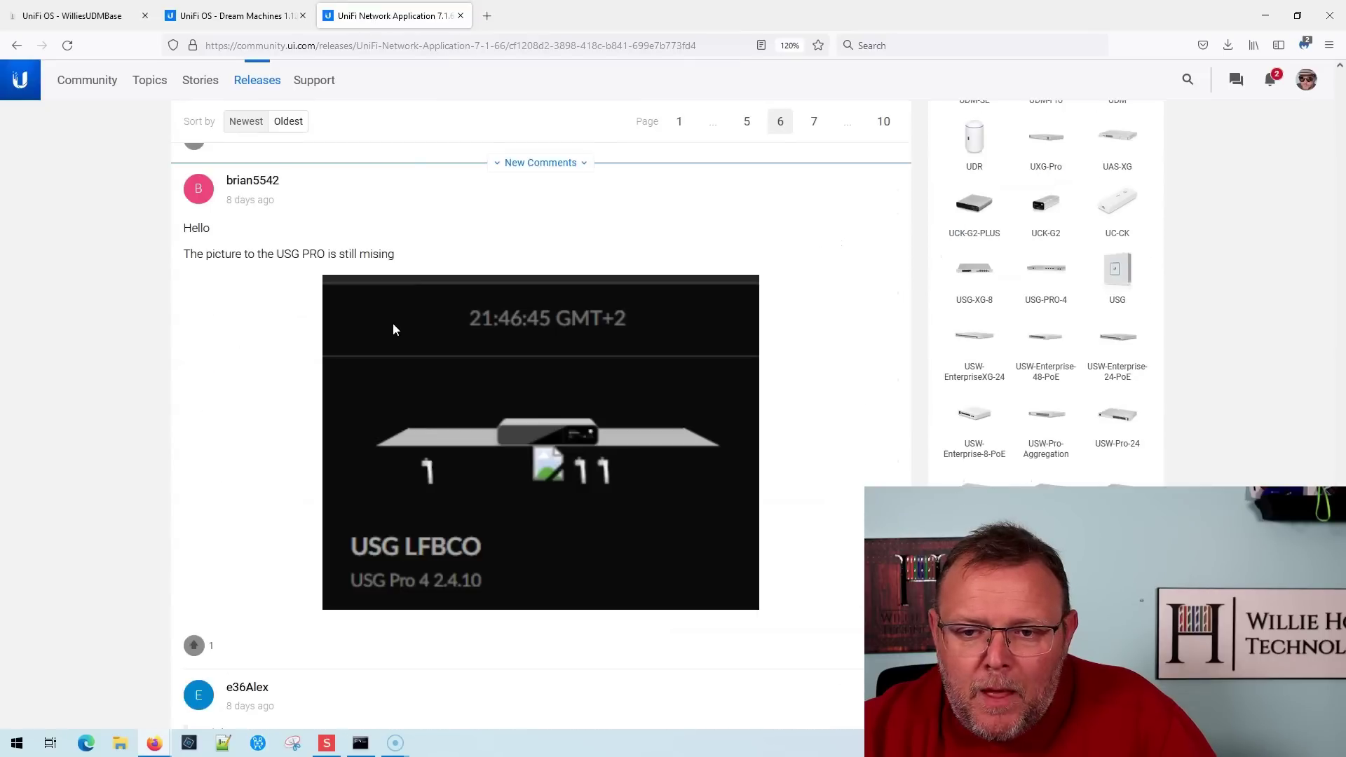
scroll(343, 325, "up", 10)
scroll(343, 325, "up", 15)
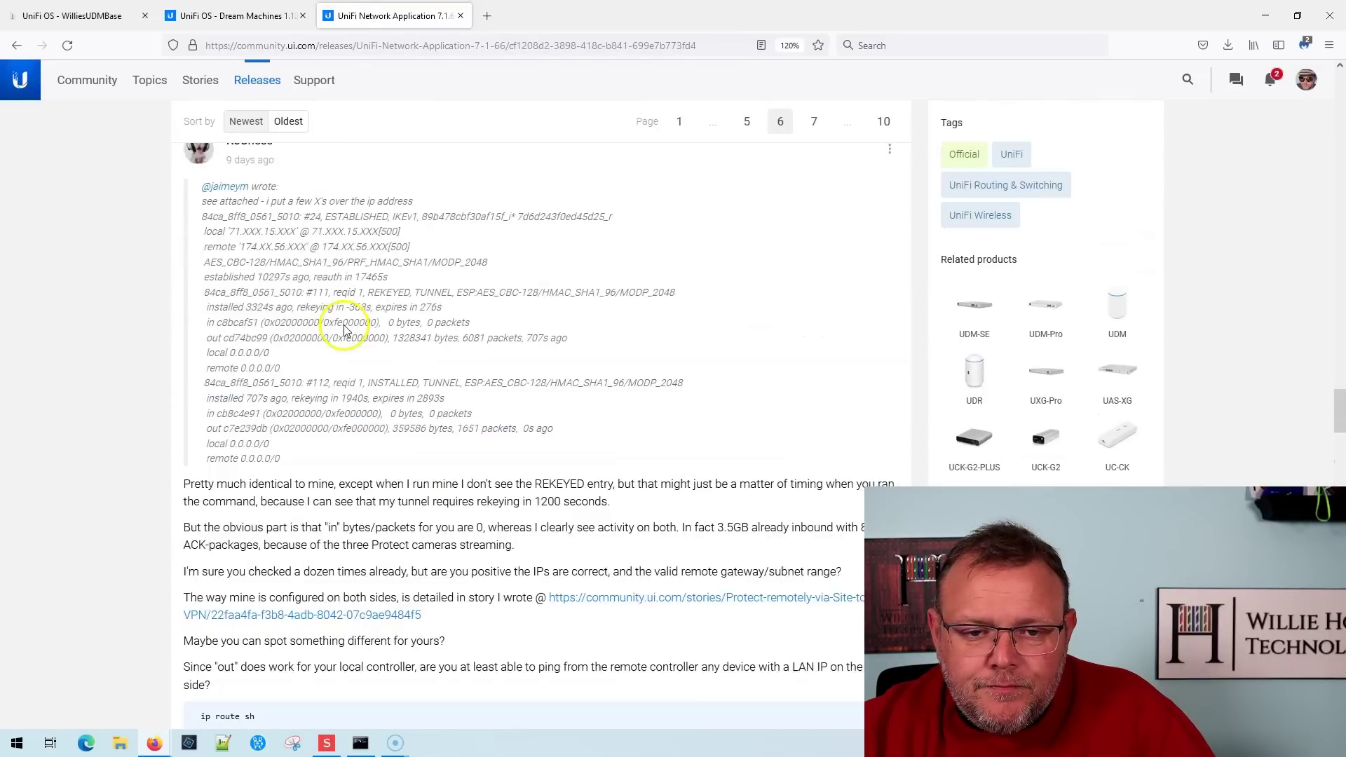
scroll(344, 328, "up", 15)
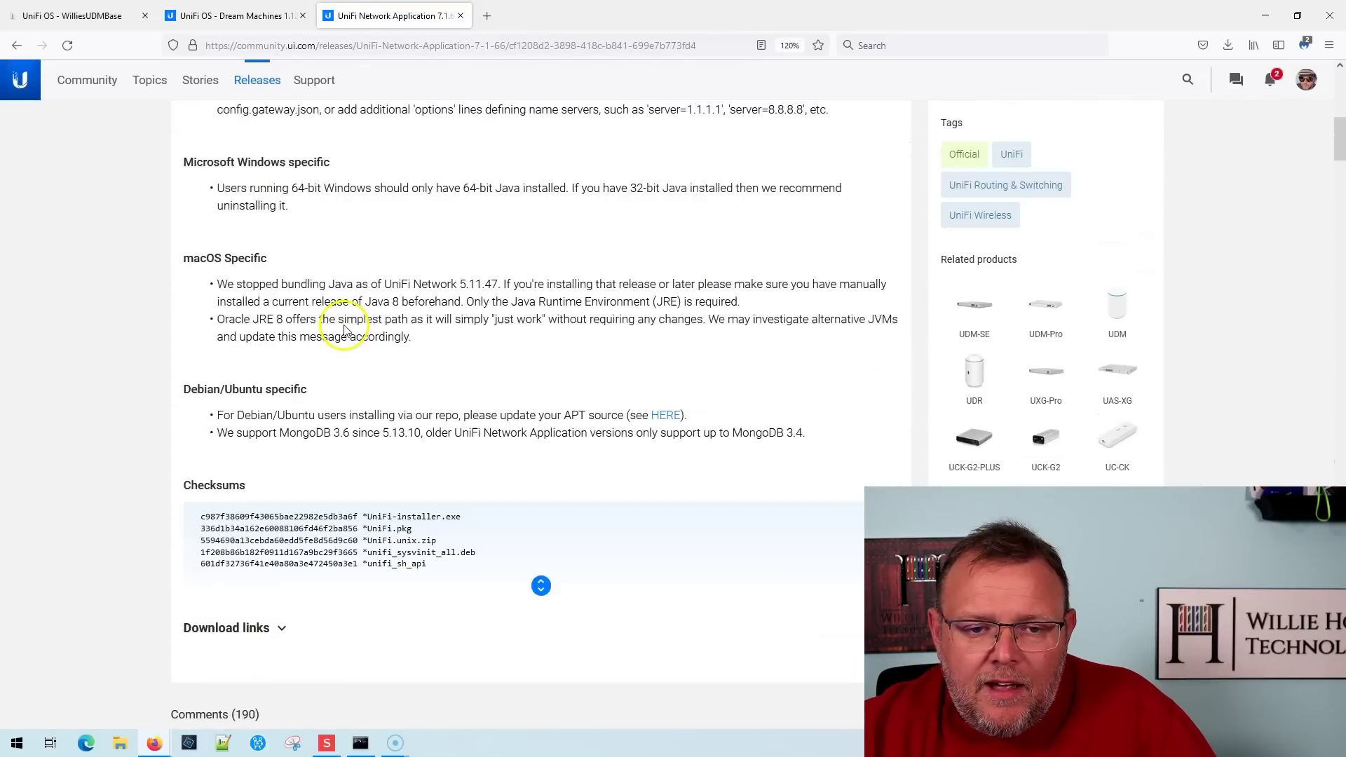
scroll(340, 329, "down", 6)
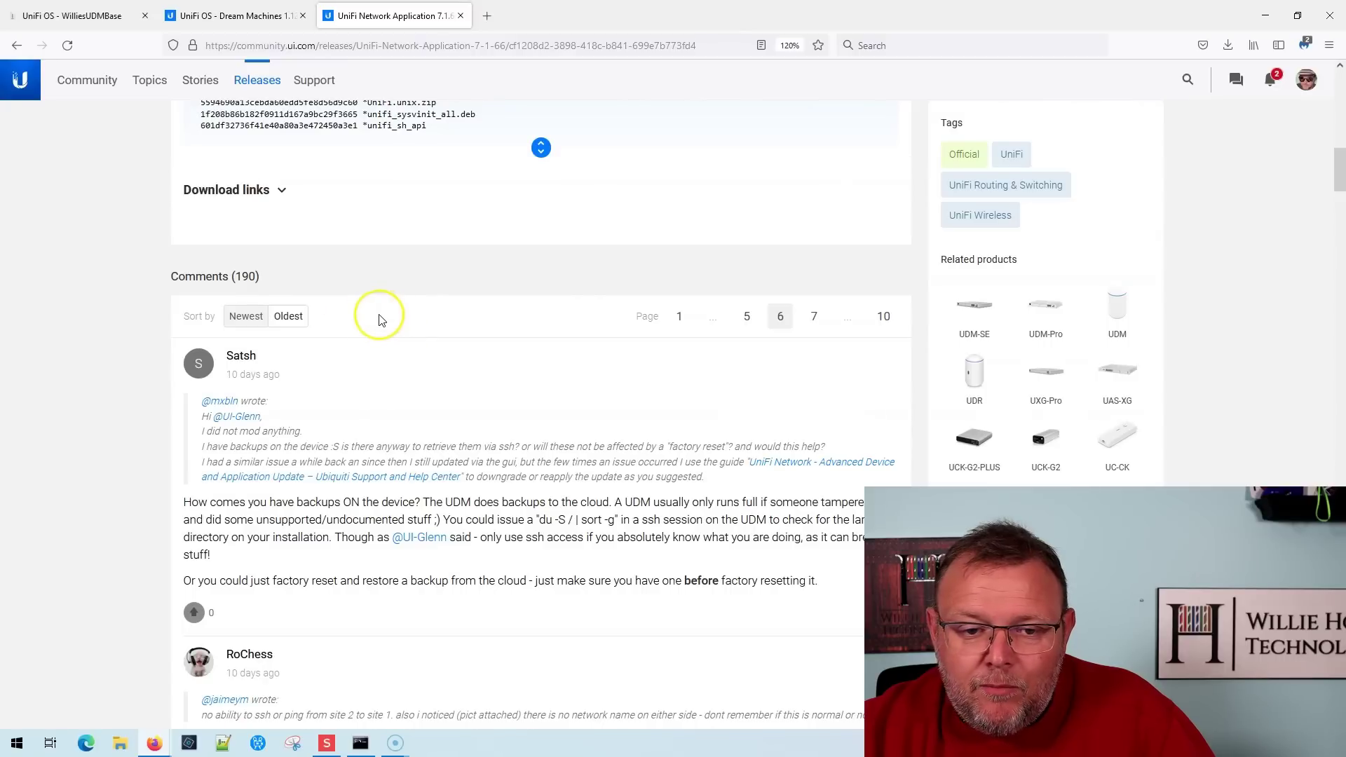
scroll(381, 319, "up", 4)
scroll(381, 319, "up", 3)
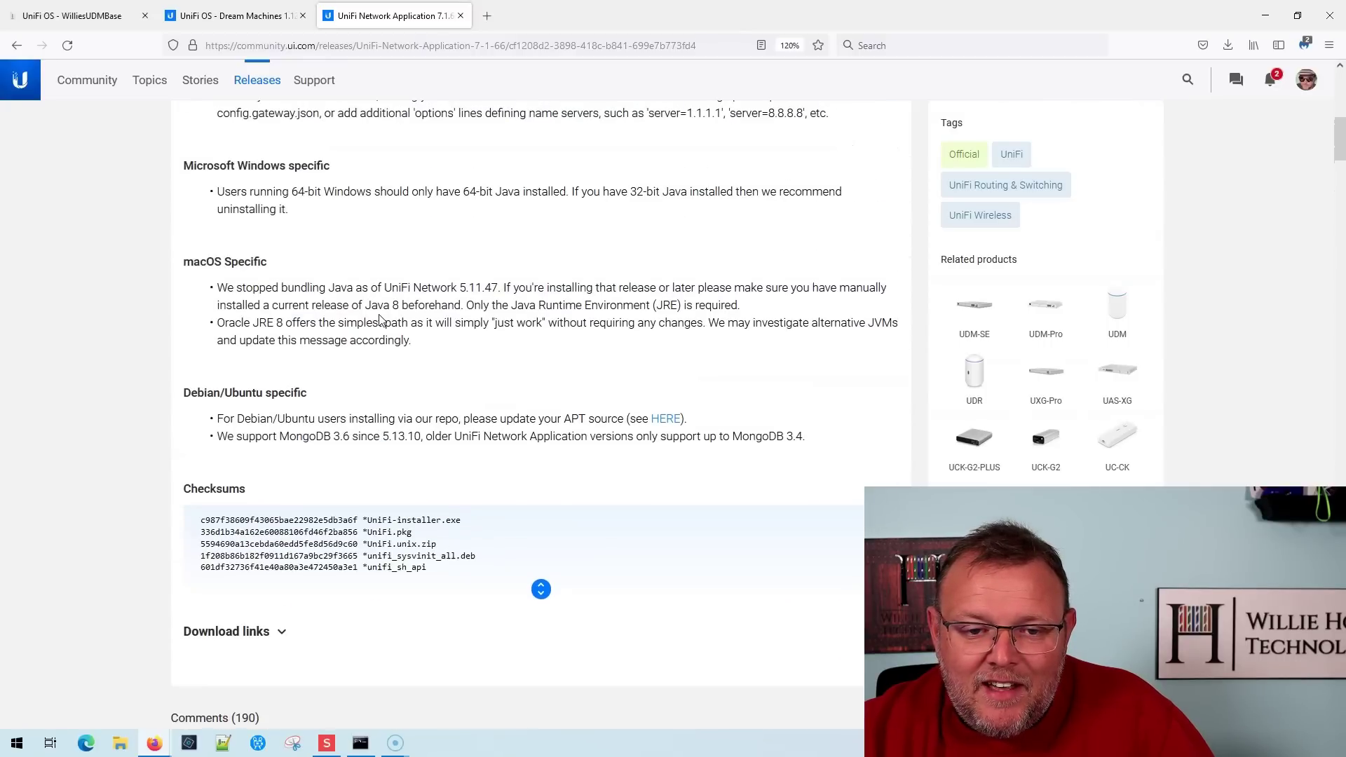
scroll(379, 320, "up", 3)
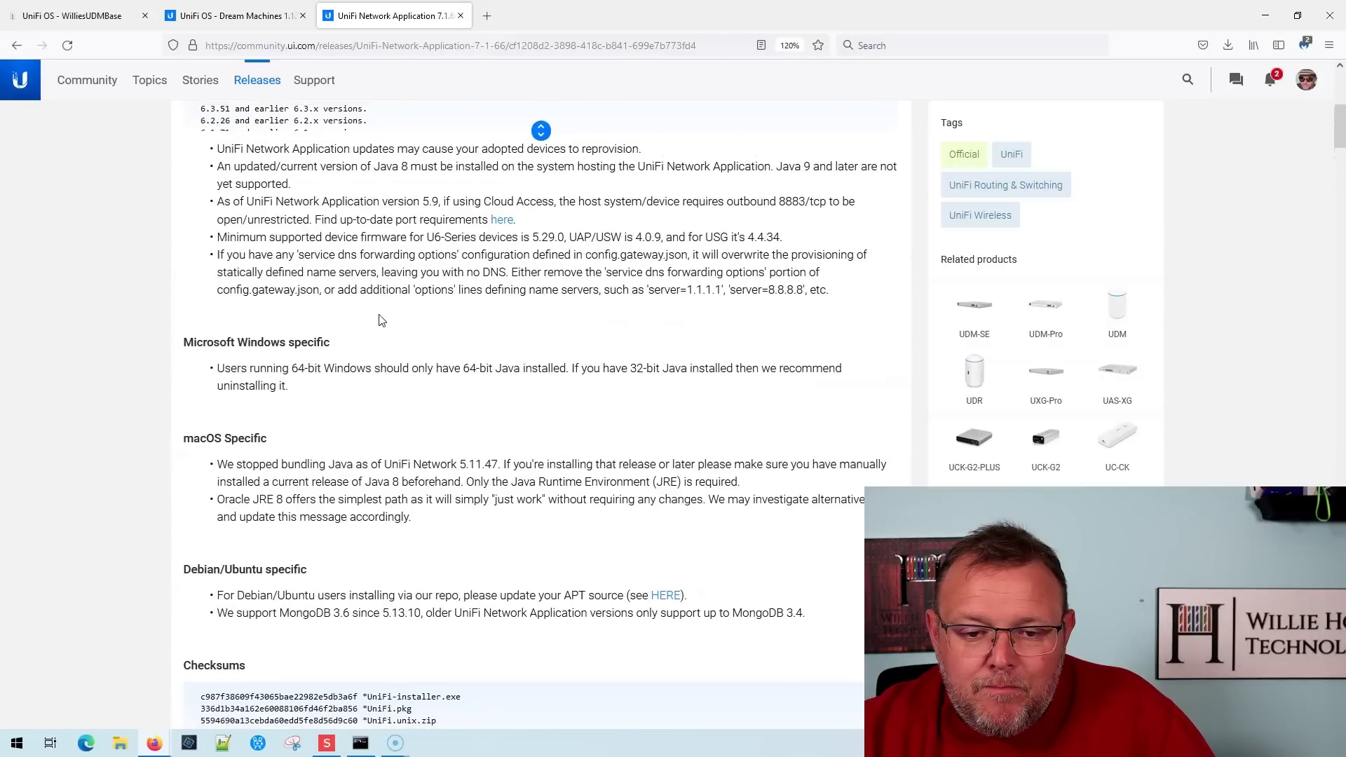
scroll(381, 320, "up", 8)
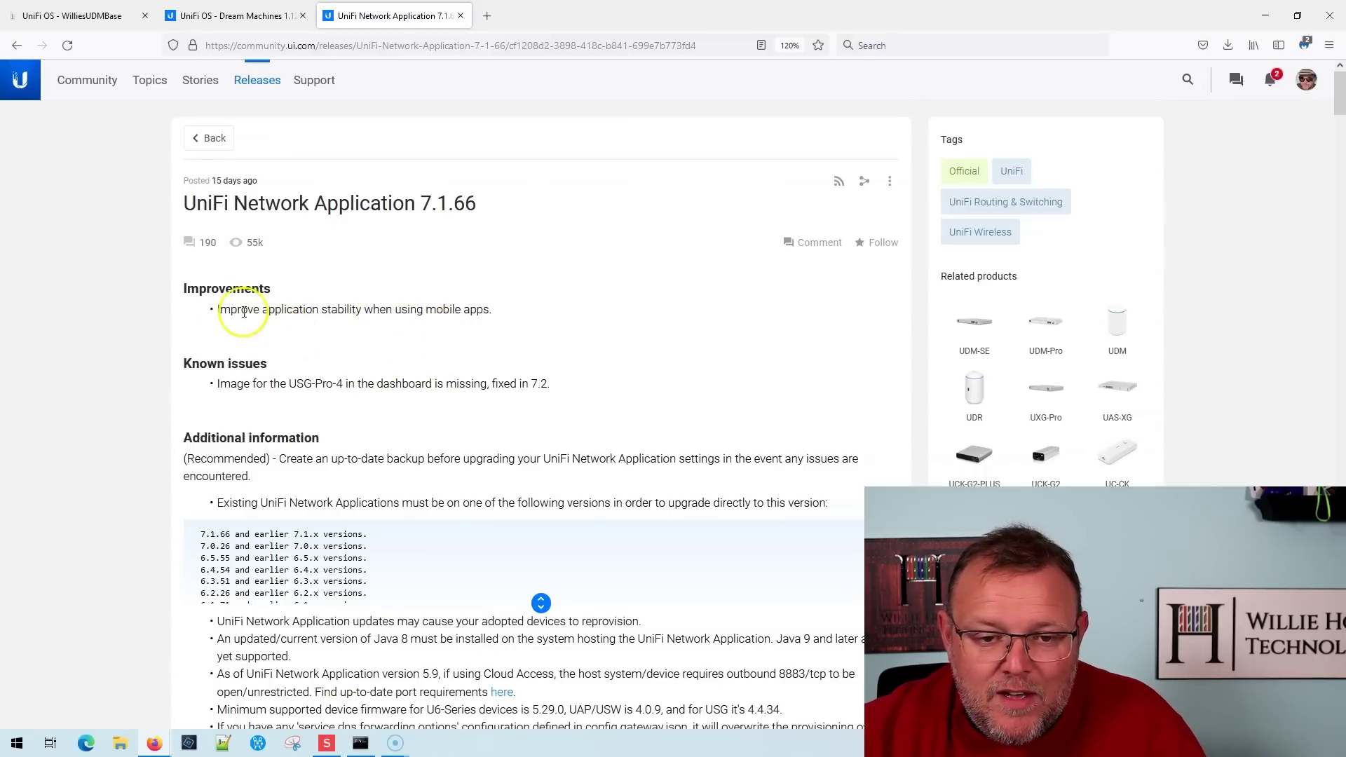
Highlight the mobile apps stability improvement, then go back to the Dream Machines 1.12.22 notes
left_click_drag(231, 309, 416, 311)
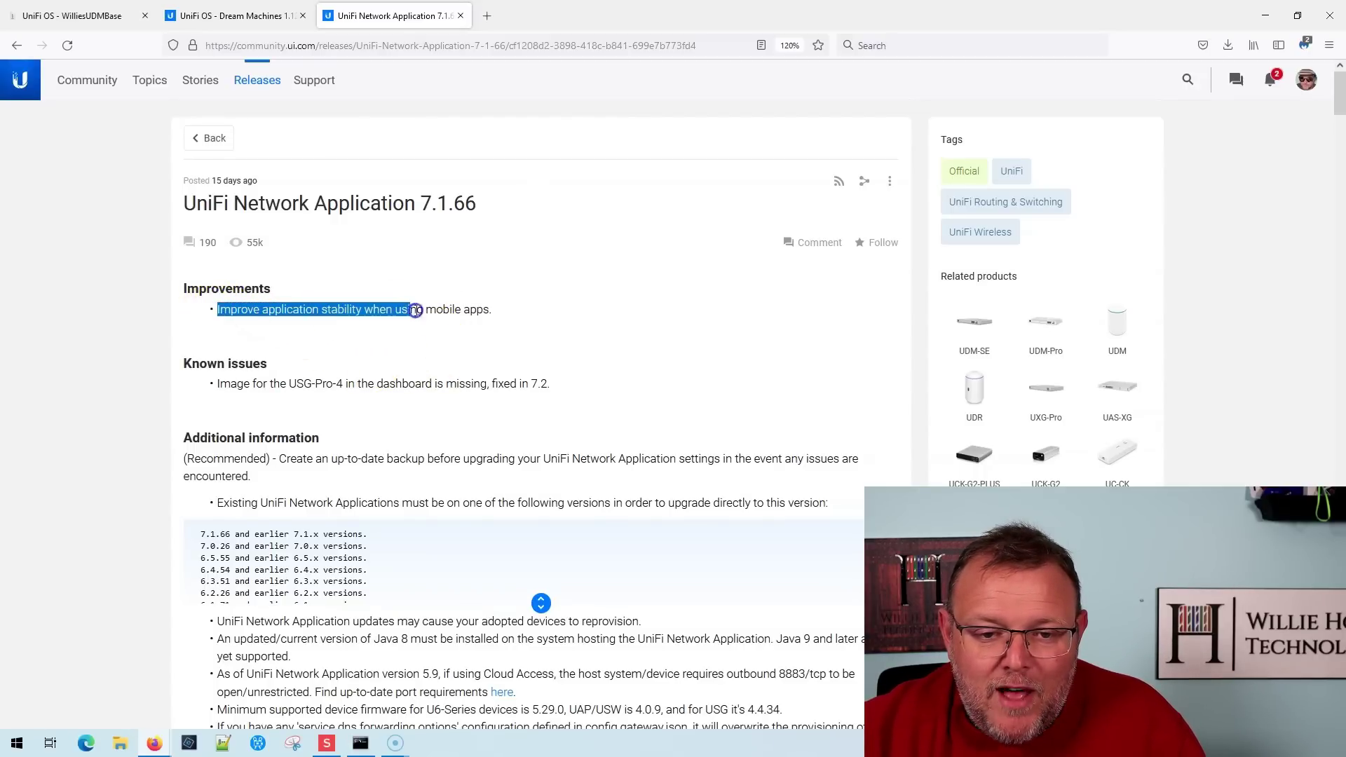
left_click(482, 314)
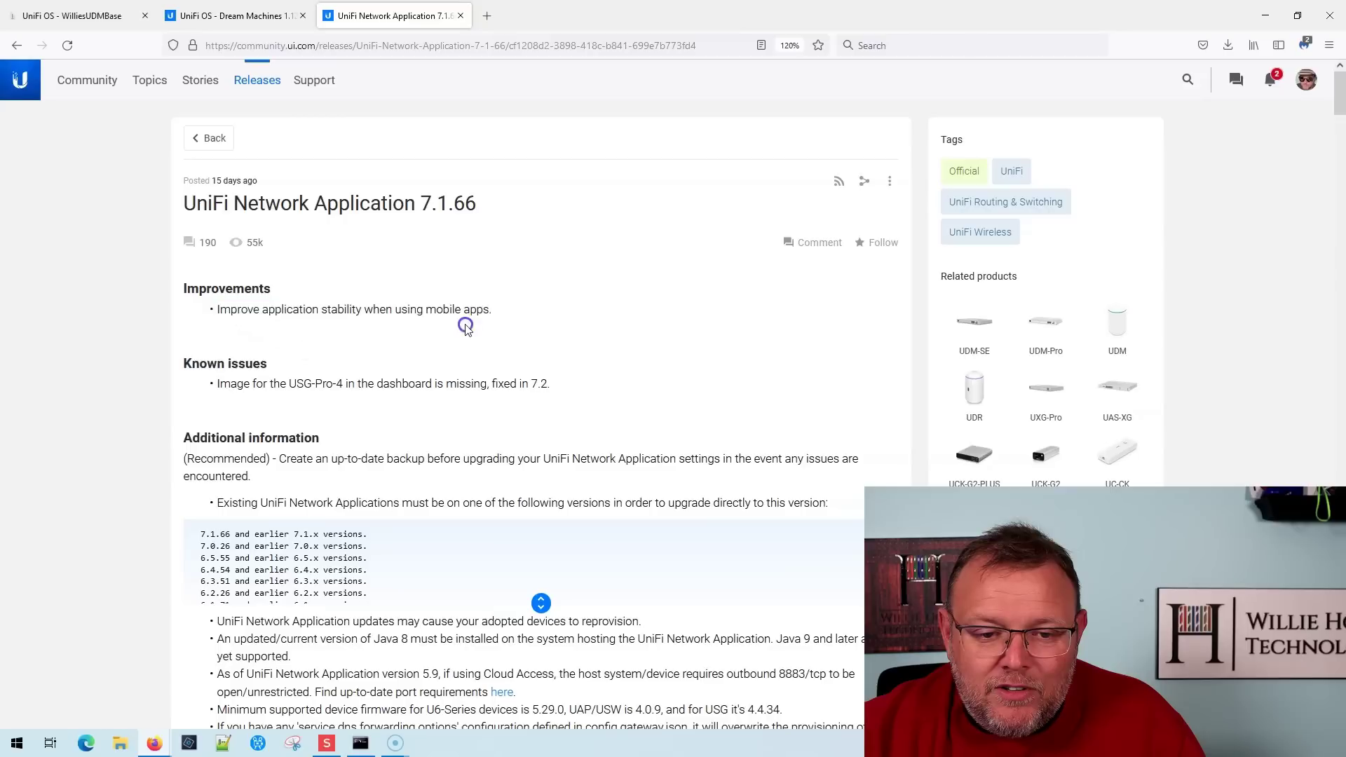
left_click(222, 397)
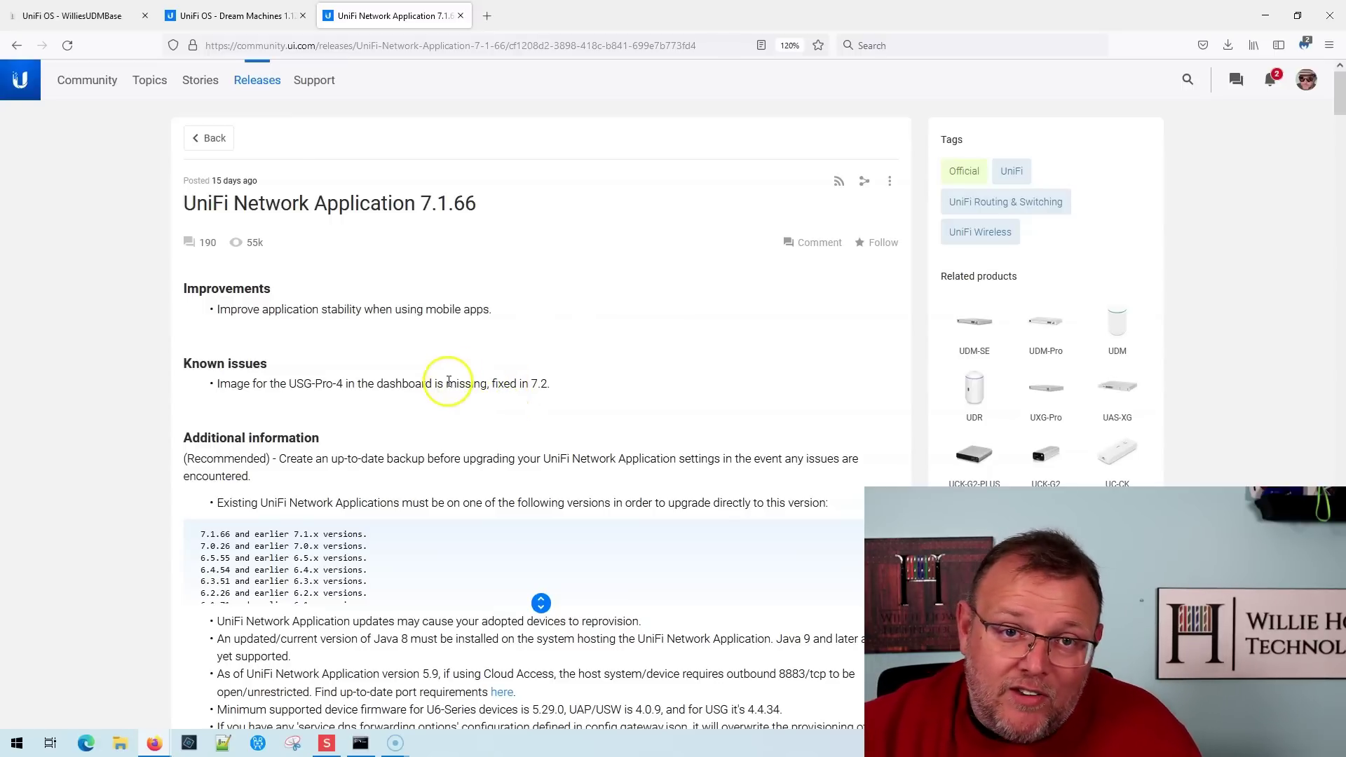
left_click(241, 18)
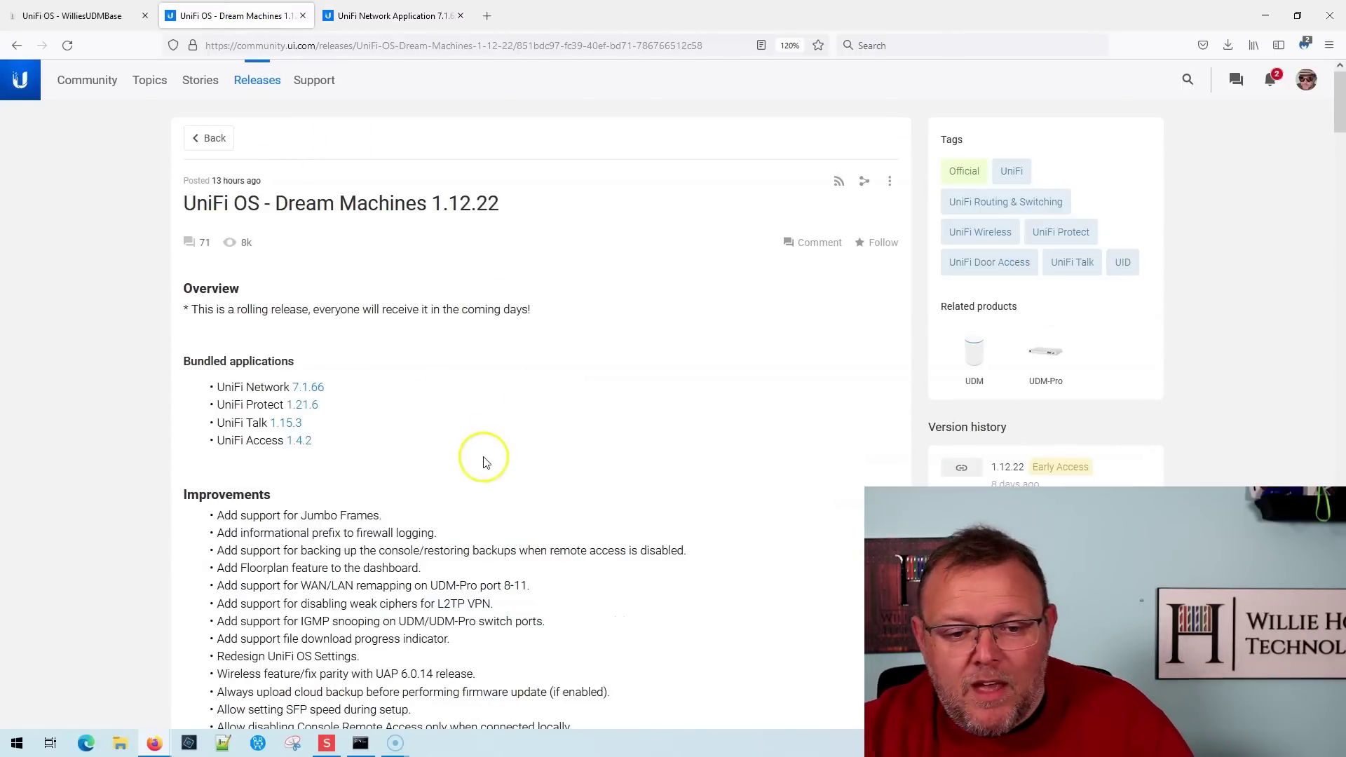
Scroll to the 1.12.22 Improvements and highlight the Jumbo Frames and UDM-Pro port remapping items
scroll(484, 459, "down", 3)
scroll(484, 463, "down", 3)
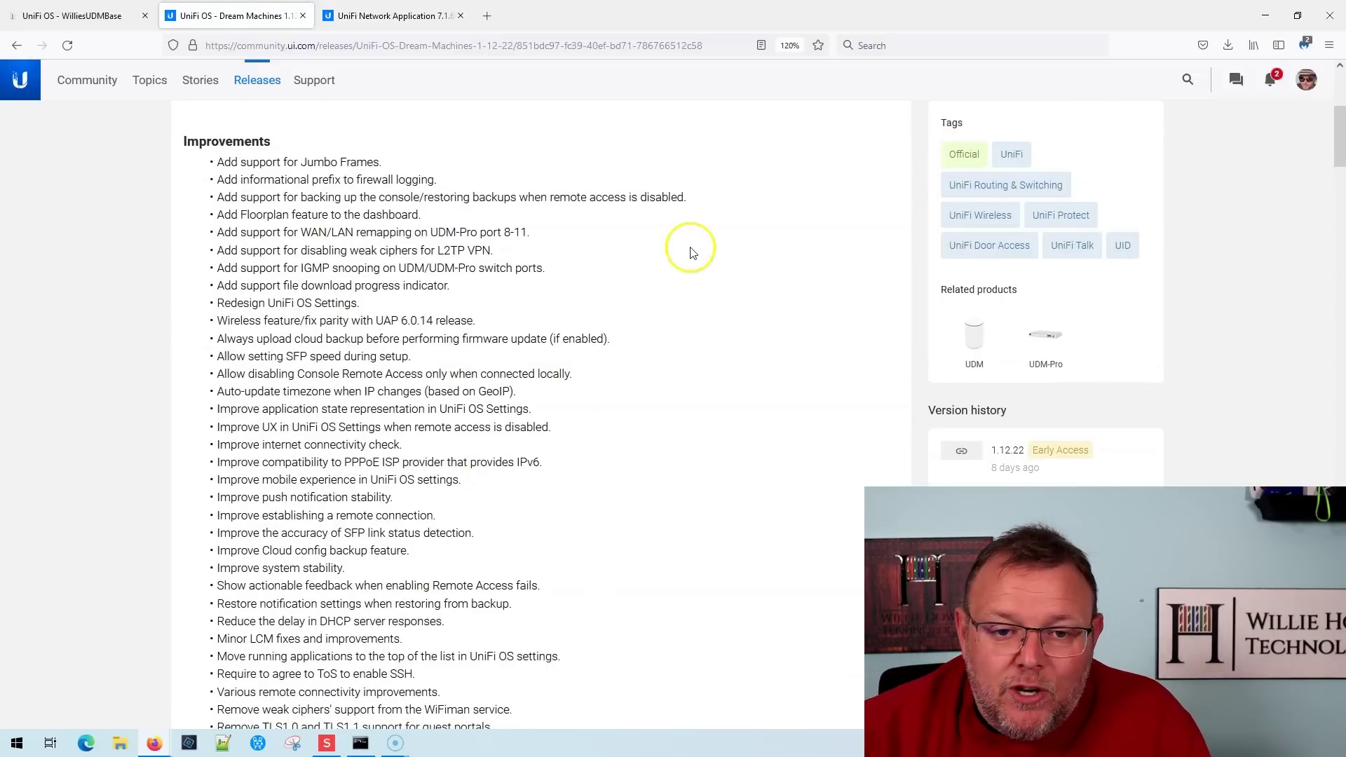
left_click_drag(281, 162, 391, 166)
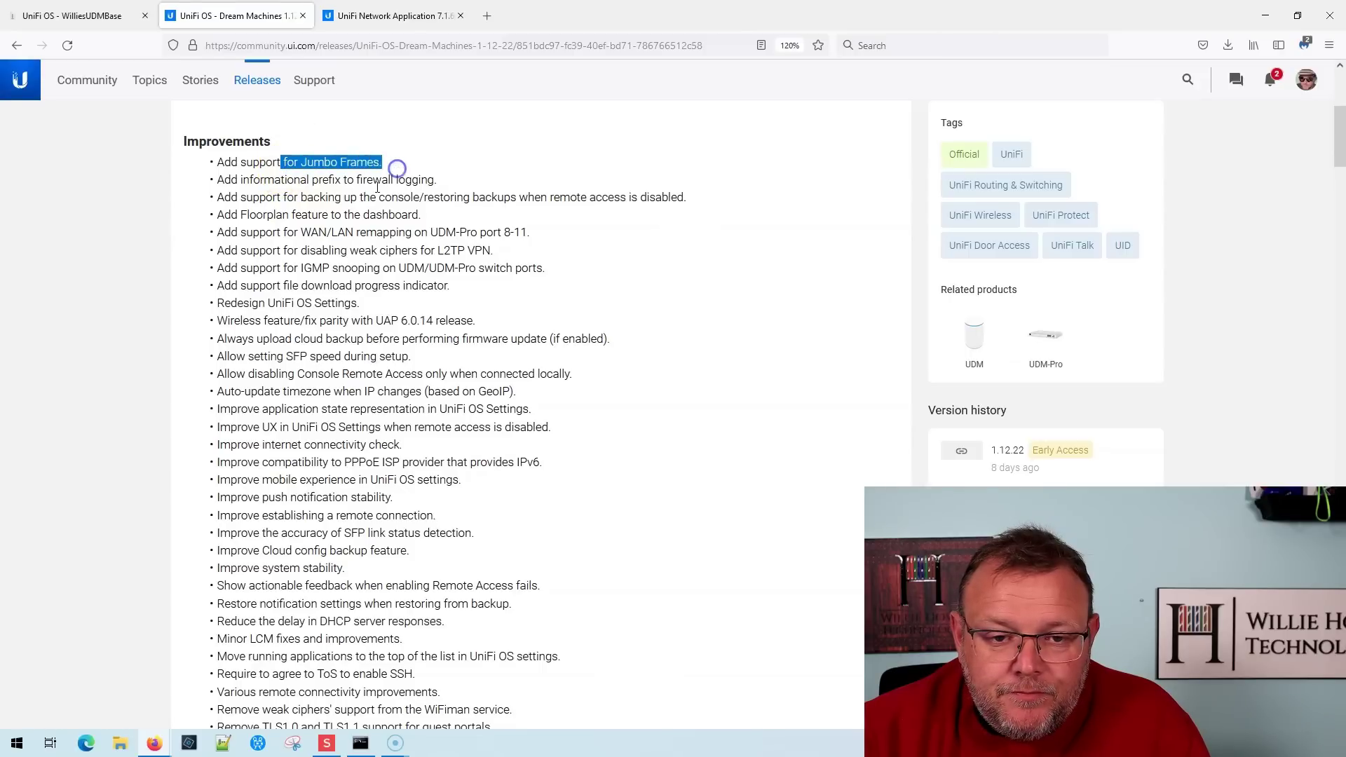
left_click(271, 189)
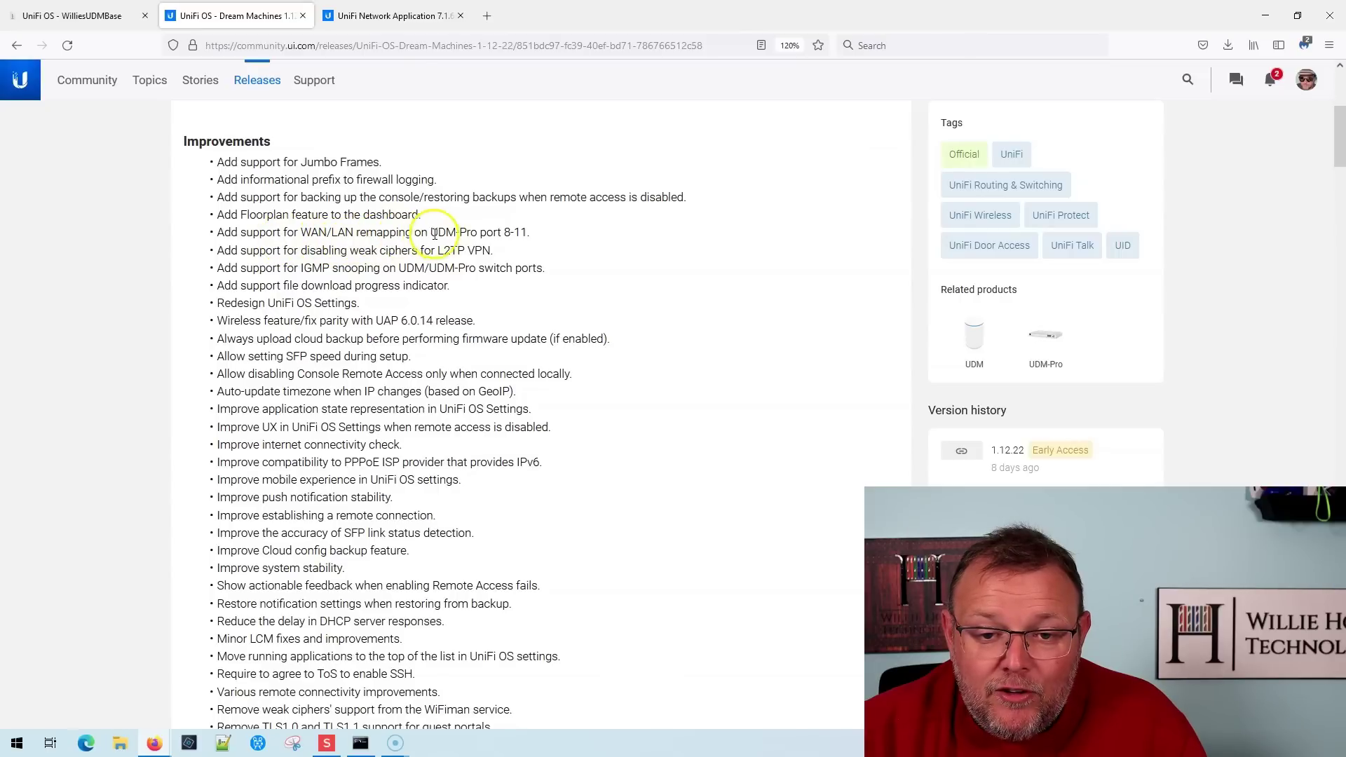
left_click_drag(431, 232, 507, 232)
left_click(517, 232)
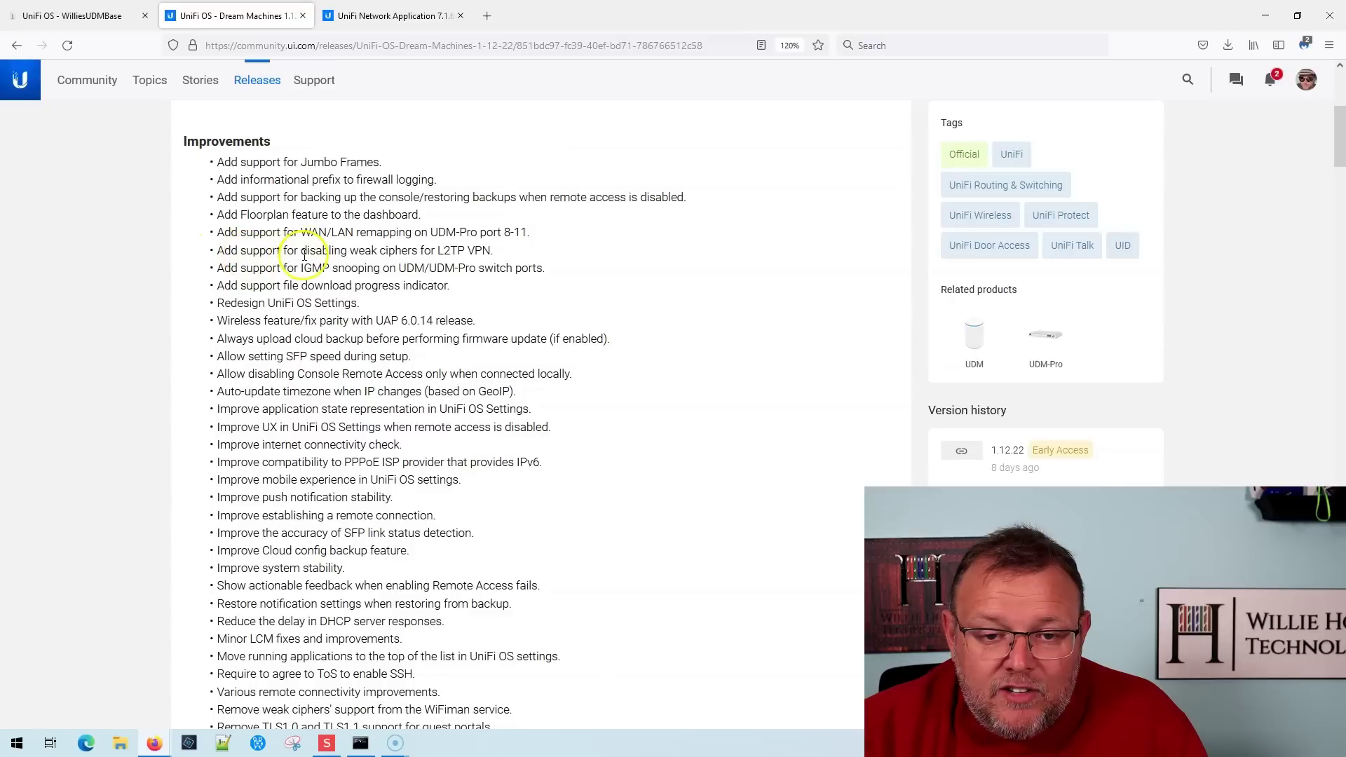
Highlight the L2TP VPN weak ciphers and IGMP snooping improvement entries
left_click_drag(302, 251, 451, 253)
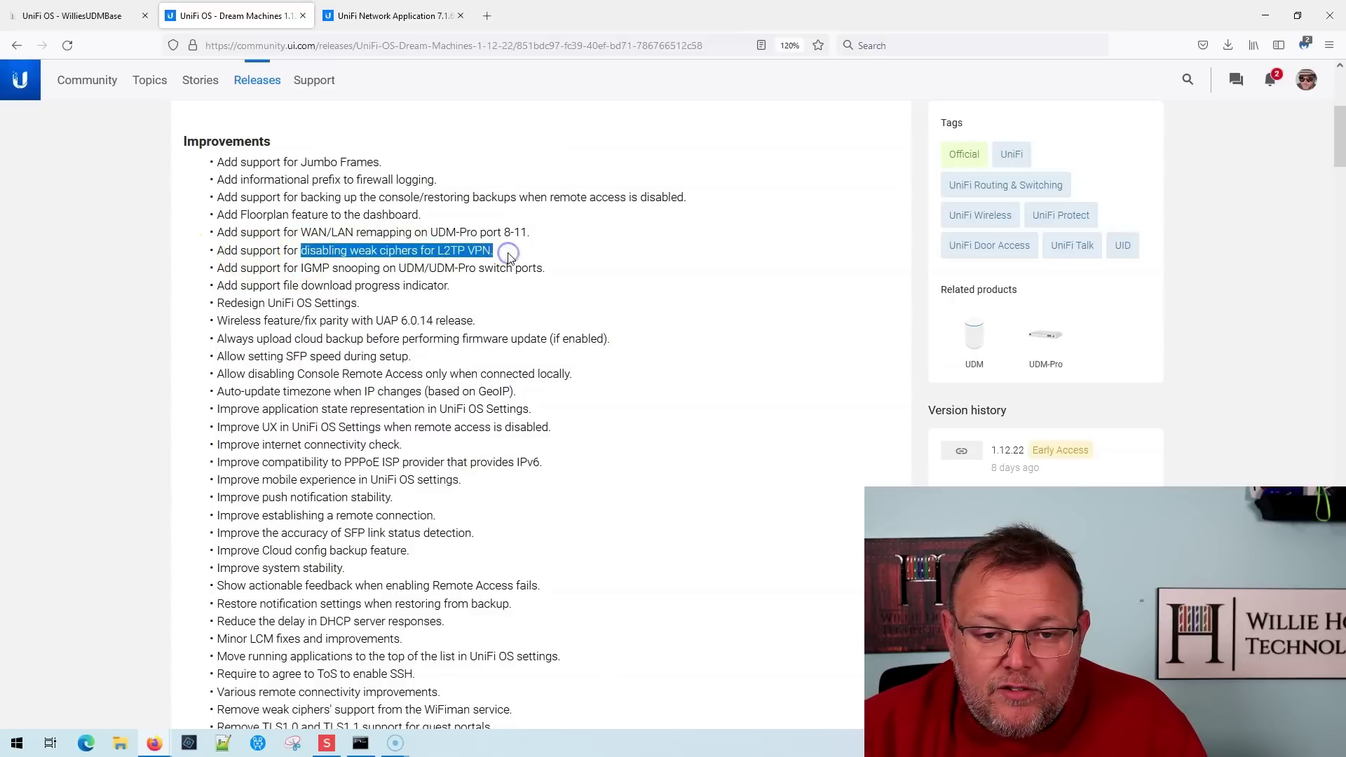
left_click(494, 253)
left_click(304, 268)
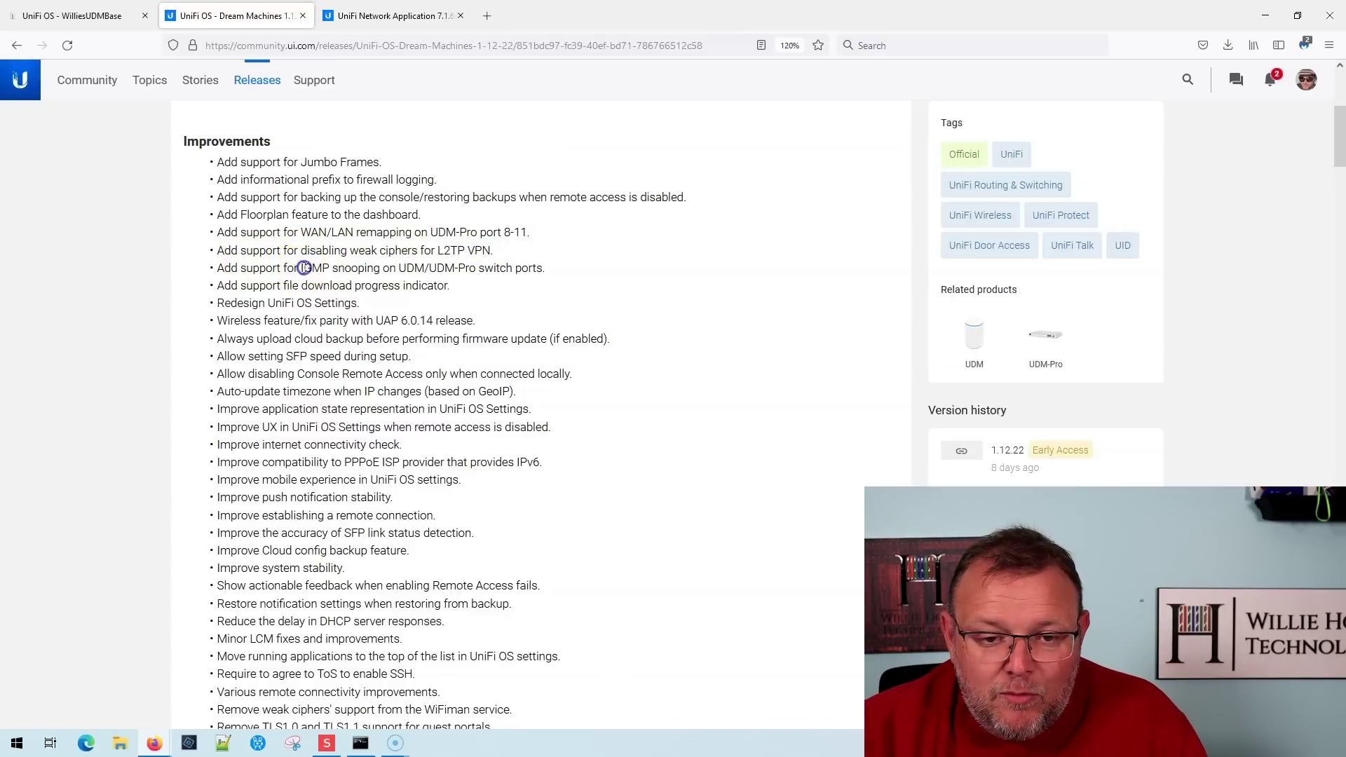
left_click_drag(304, 268, 384, 267)
left_click(392, 267)
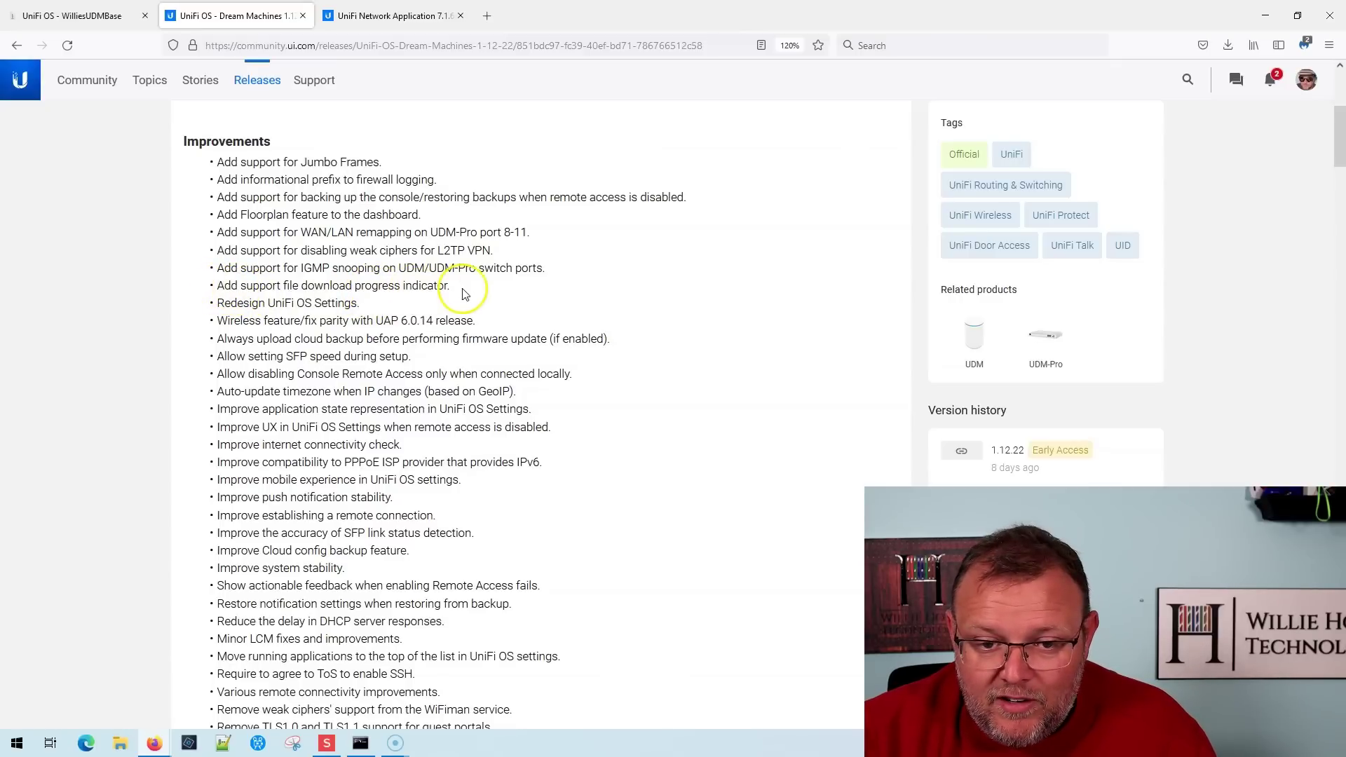
scroll(463, 291, "down", 2)
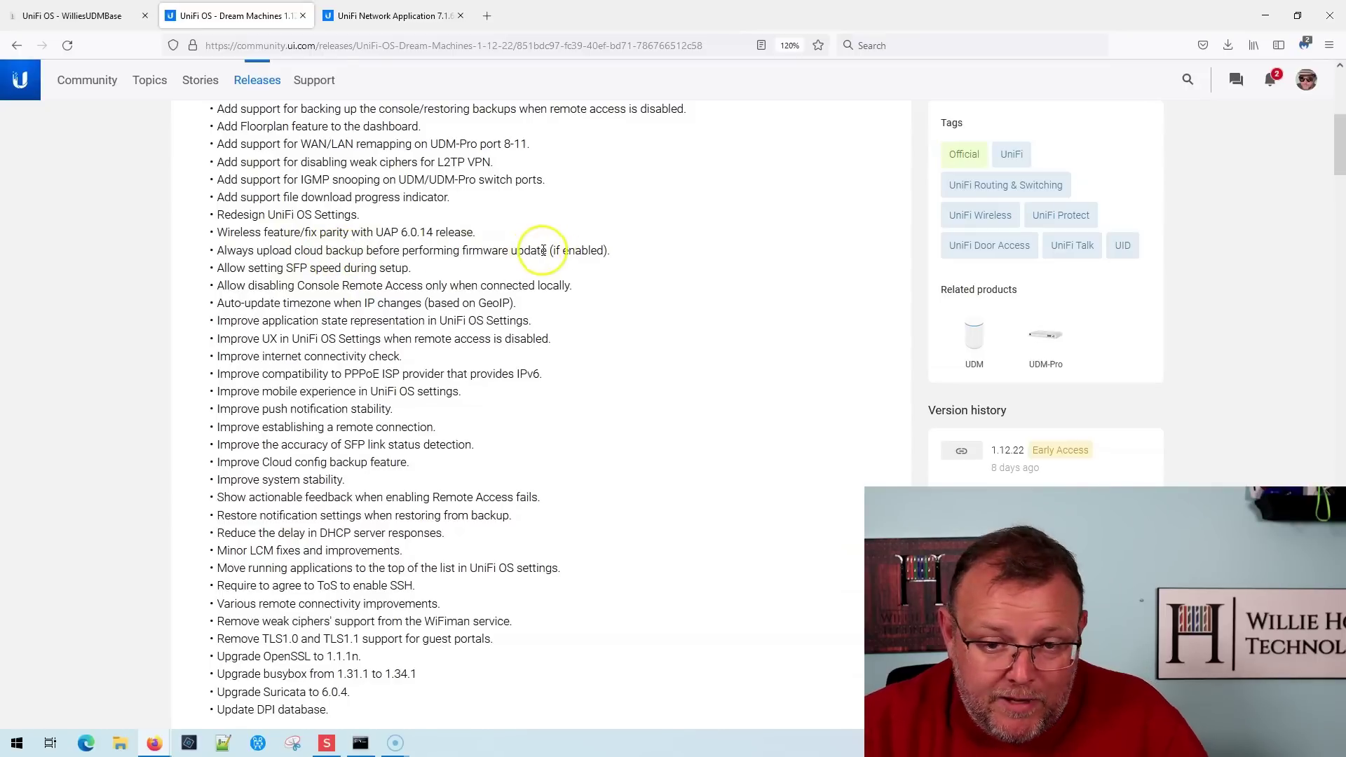
Highlight the cloud backup before firmware update and Console Remote Access improvement entries
left_click_drag(609, 251, 215, 252)
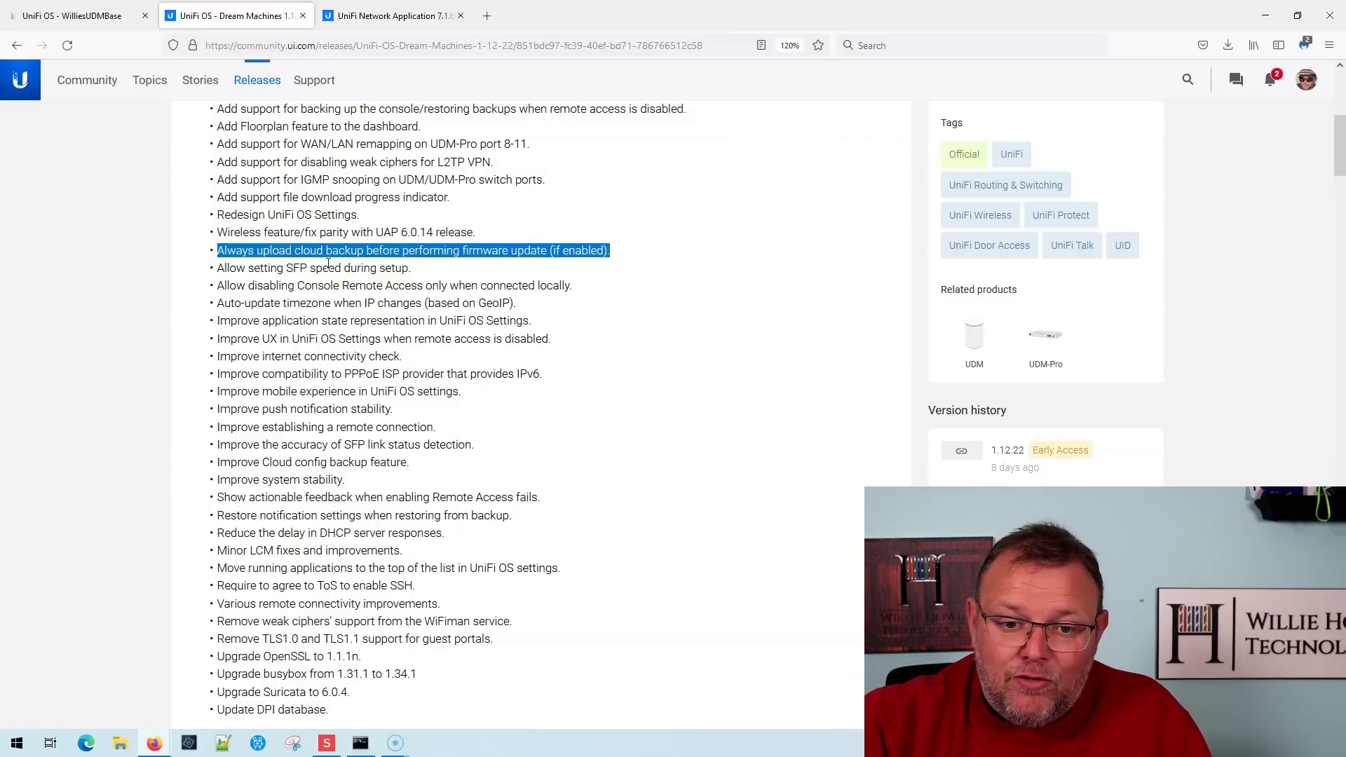
left_click(362, 266)
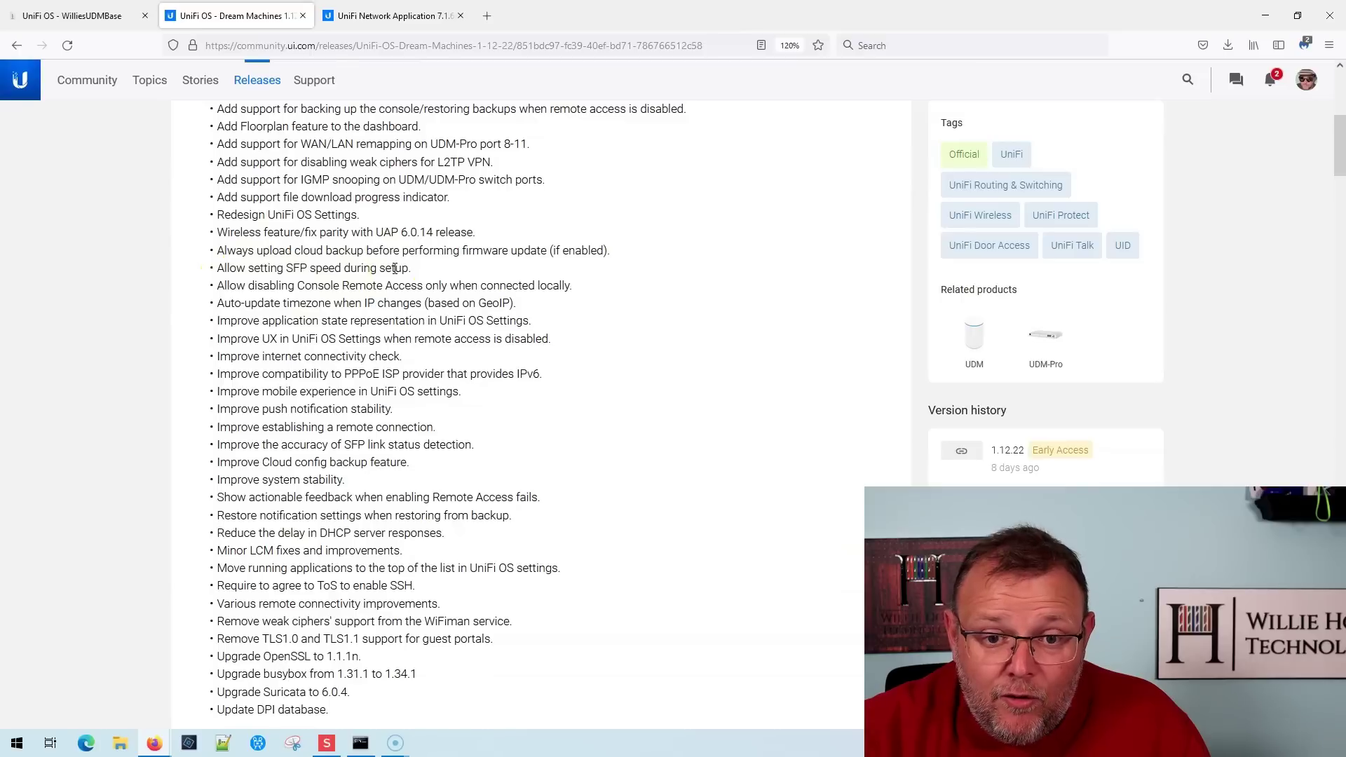
left_click(225, 288)
left_click_drag(225, 288, 376, 283)
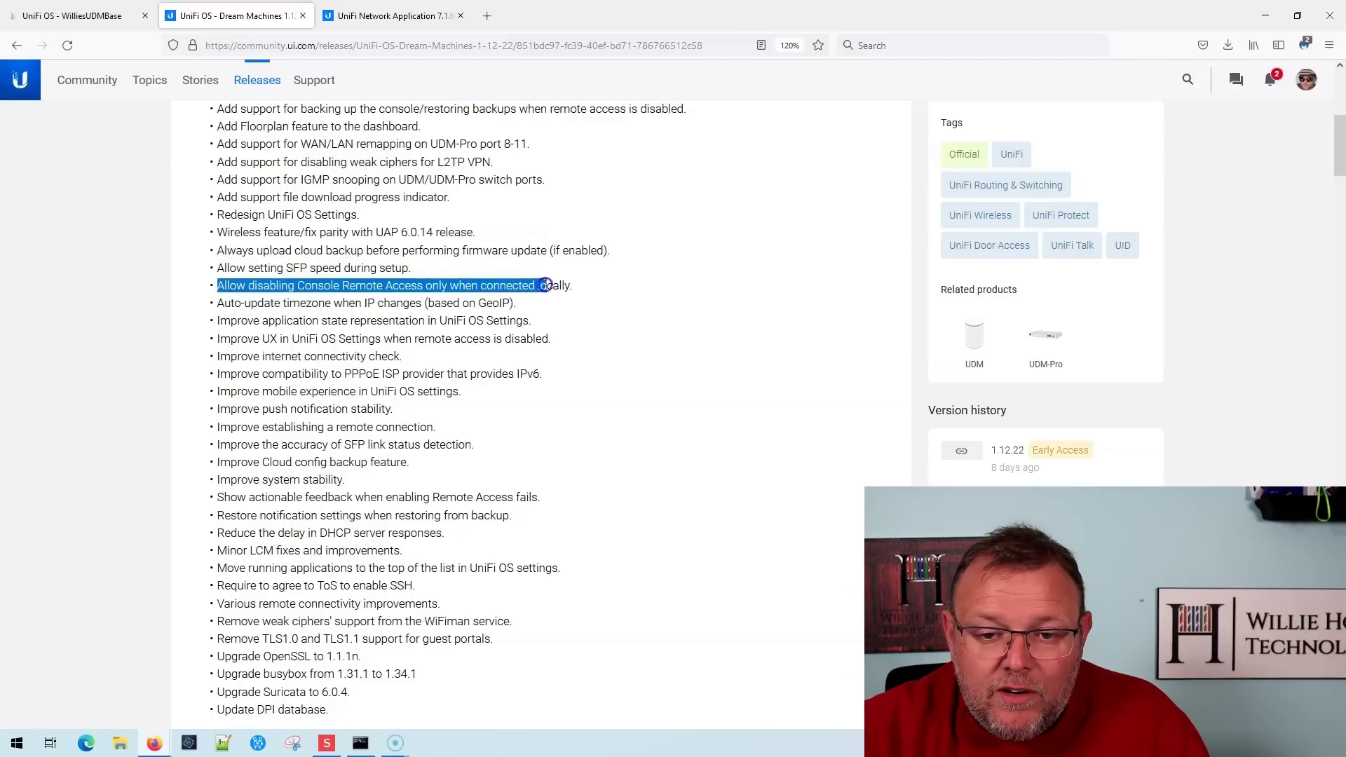
left_click_drag(568, 285, 571, 285)
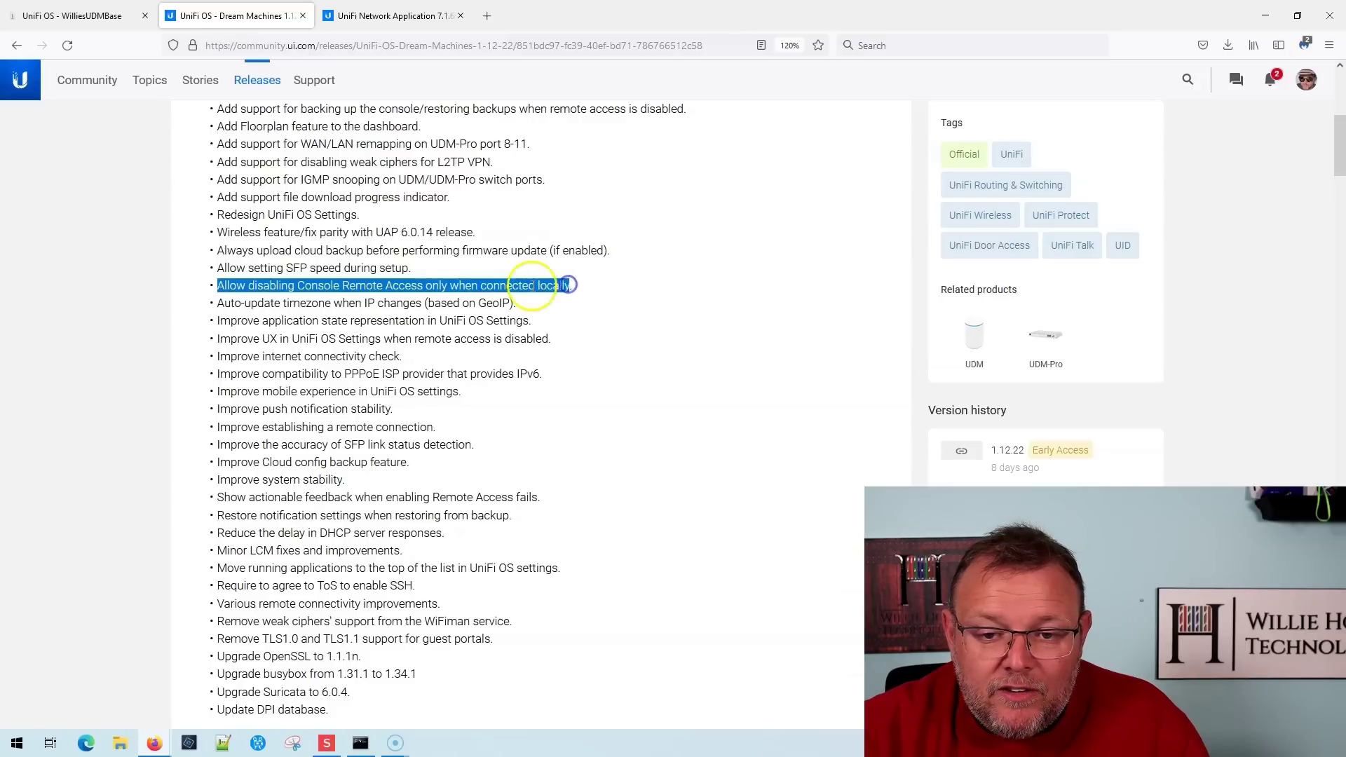
left_click(479, 285)
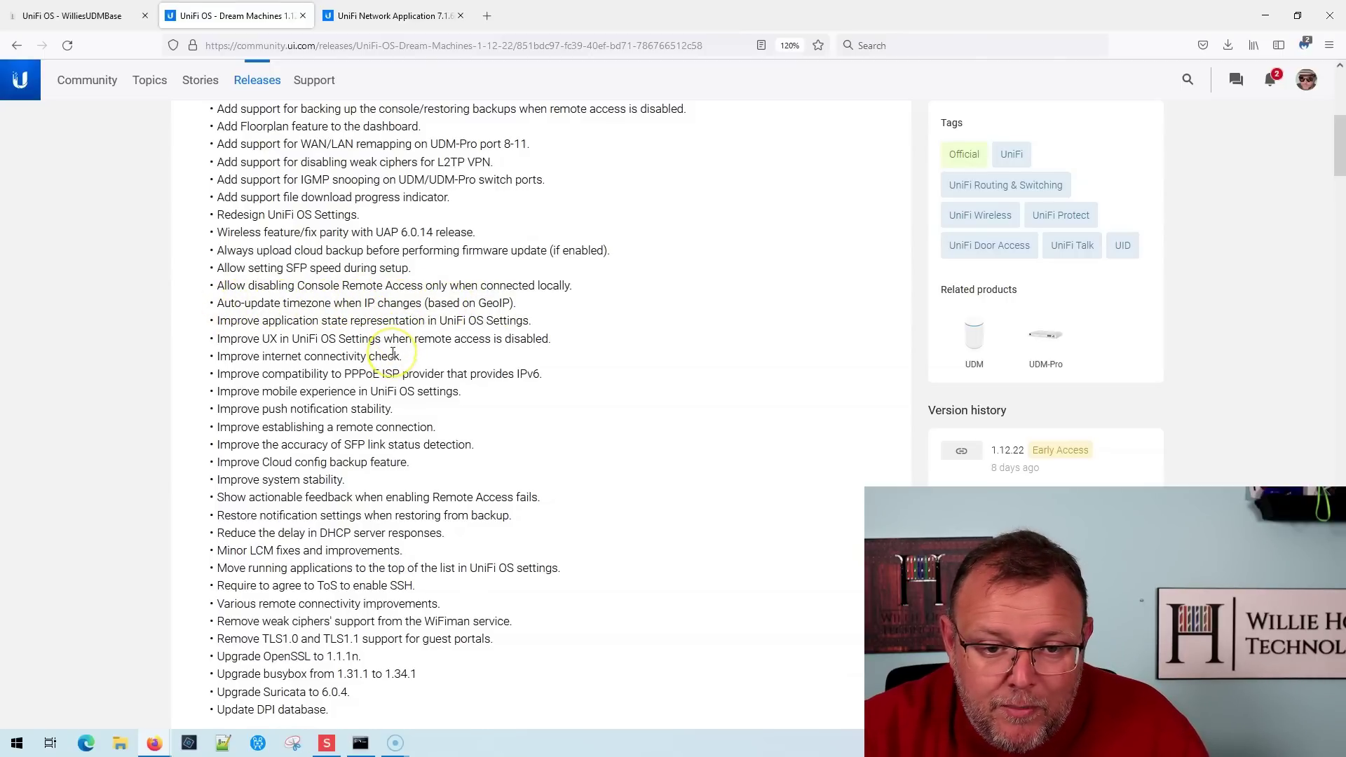
Scroll on and highlight the PPPoE compatibility, mobile experience and Cloud config backup entries
scroll(392, 352, "down", 2)
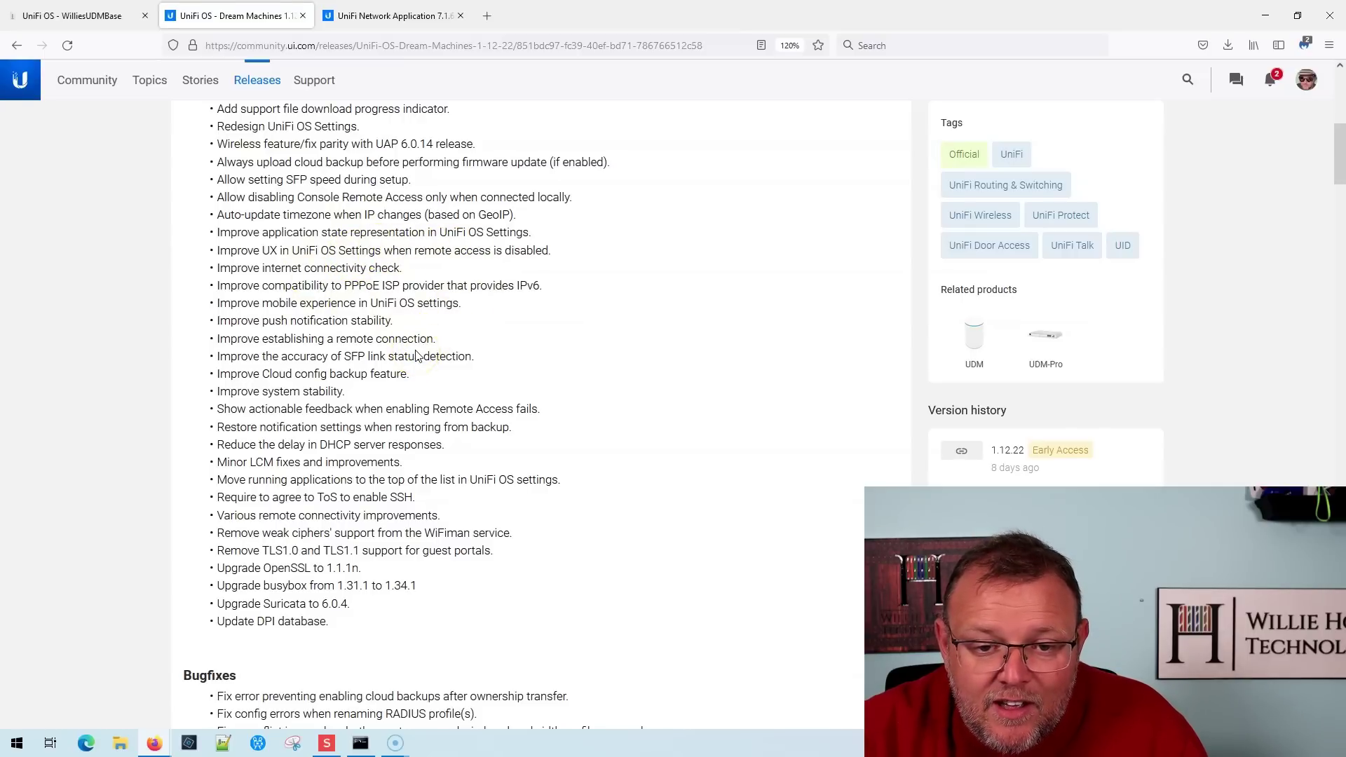
left_click_drag(261, 285, 441, 285)
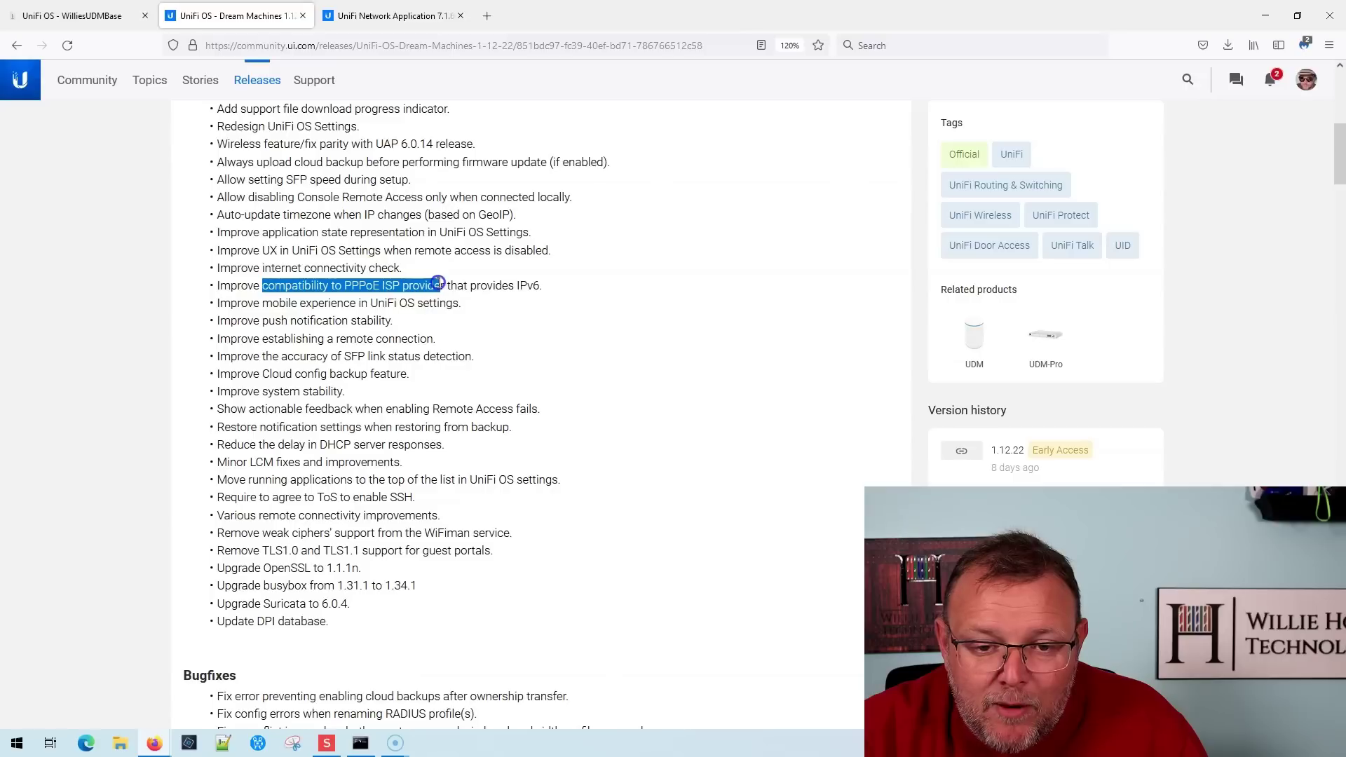
left_click(433, 283)
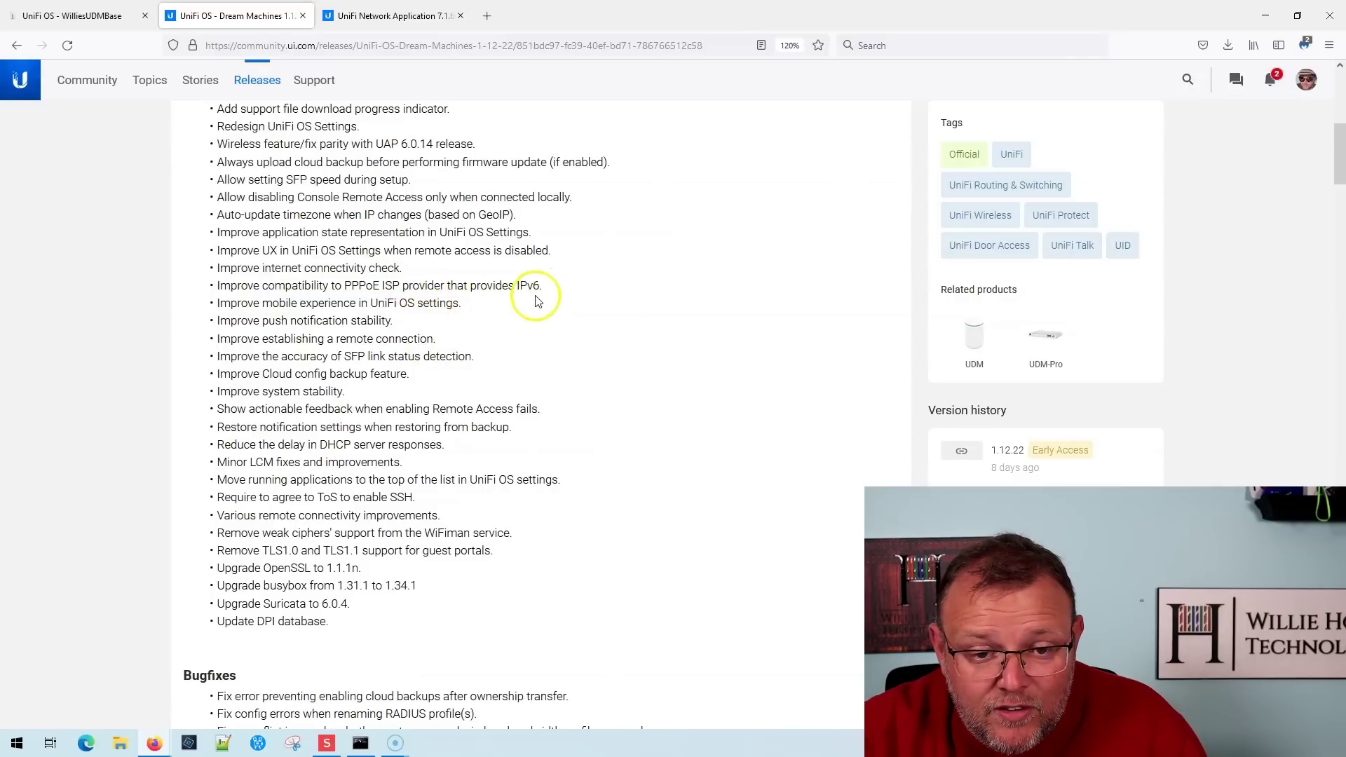
left_click_drag(265, 303, 459, 303)
left_click(452, 302)
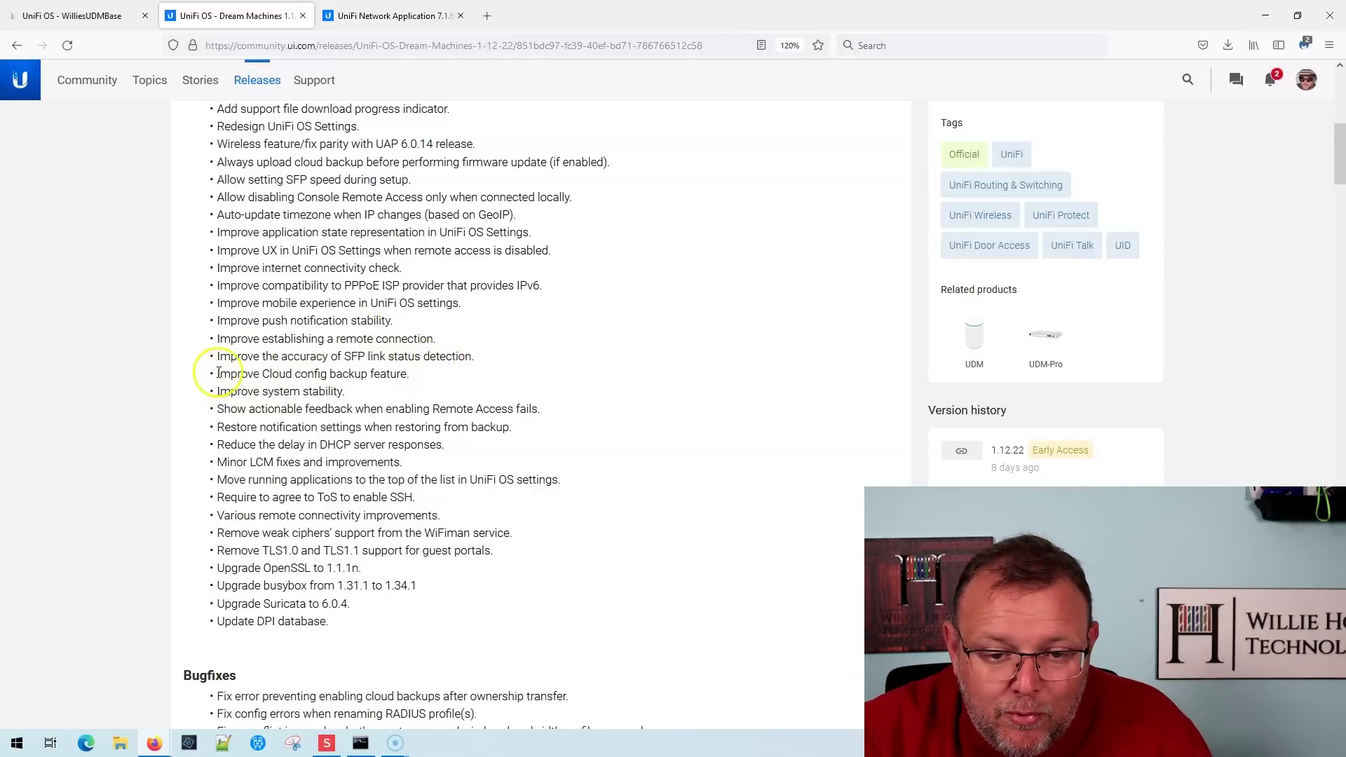
left_click_drag(218, 373, 397, 372)
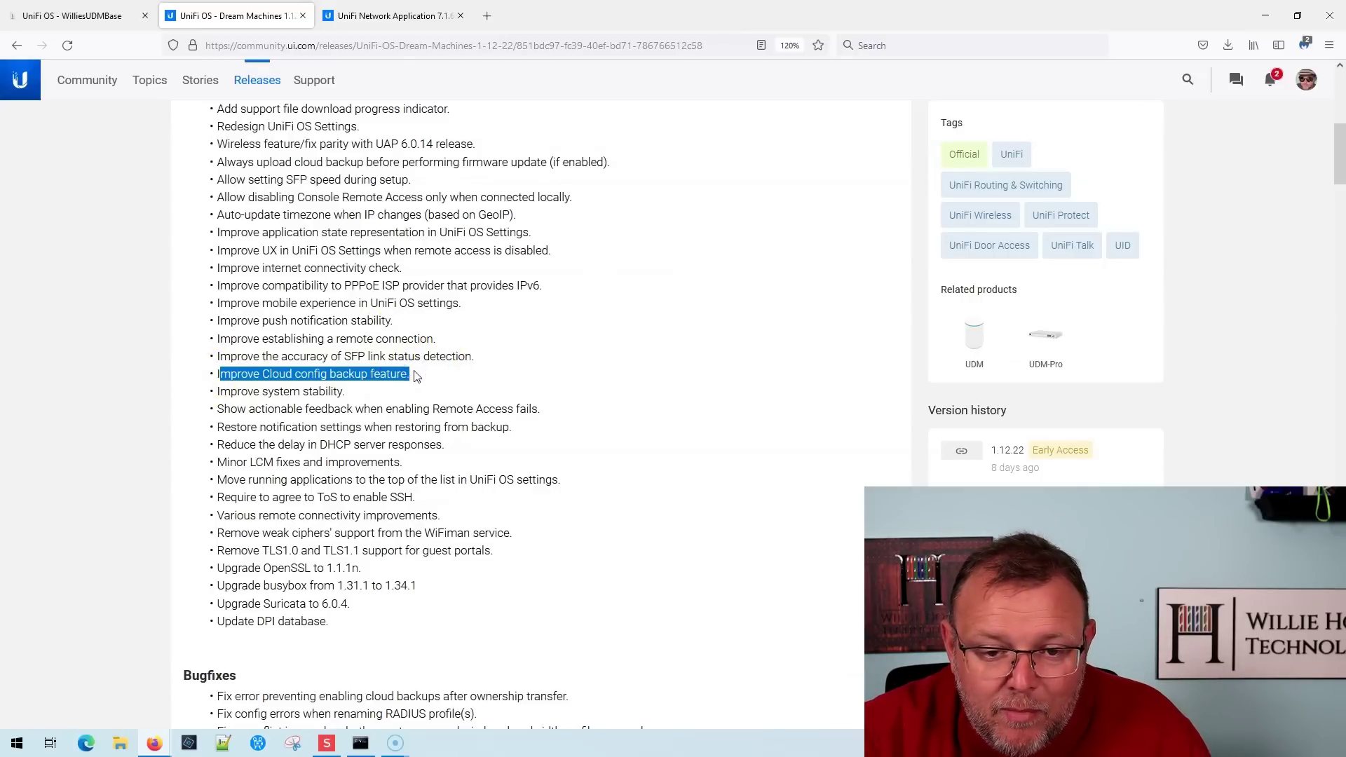
left_click(274, 405)
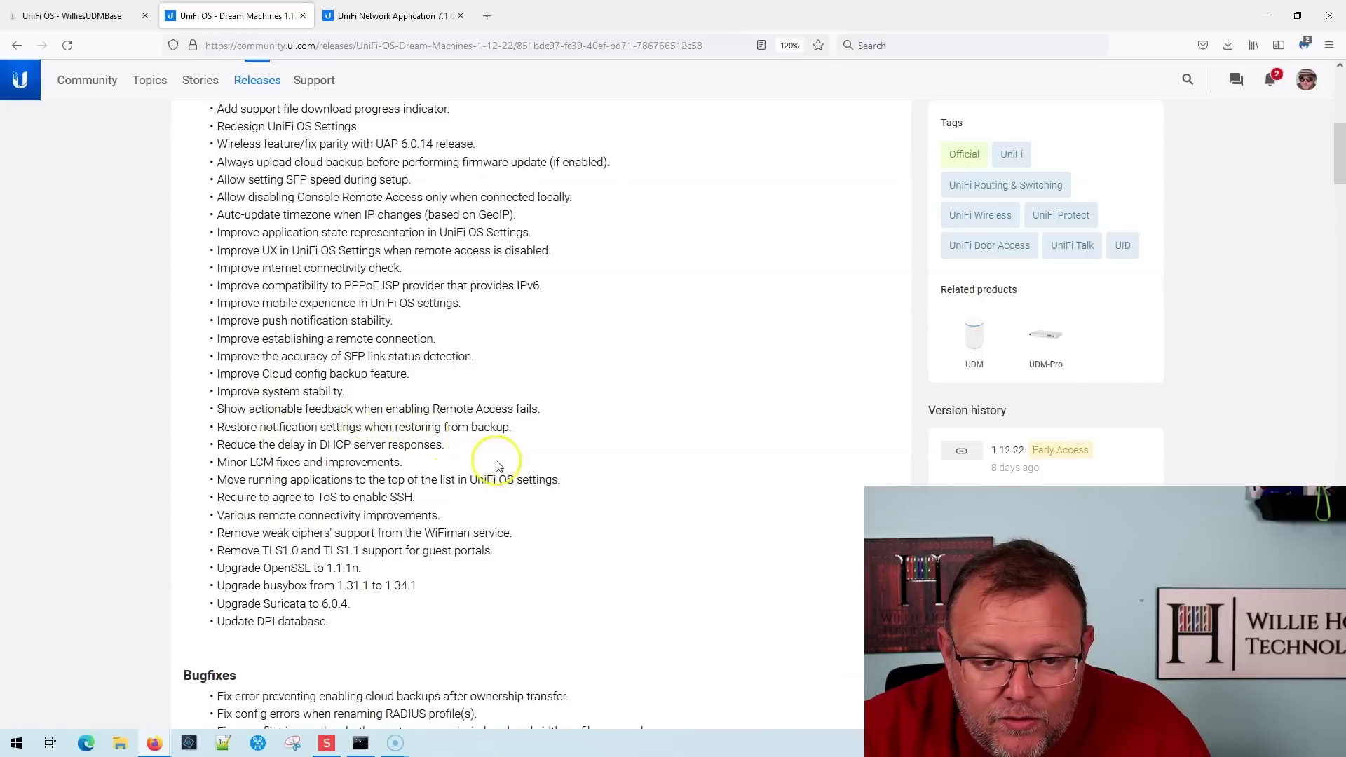
Highlight the Restore notification settings, DHCP response delay and Minor LCM fixes entries
left_click_drag(215, 427, 504, 424)
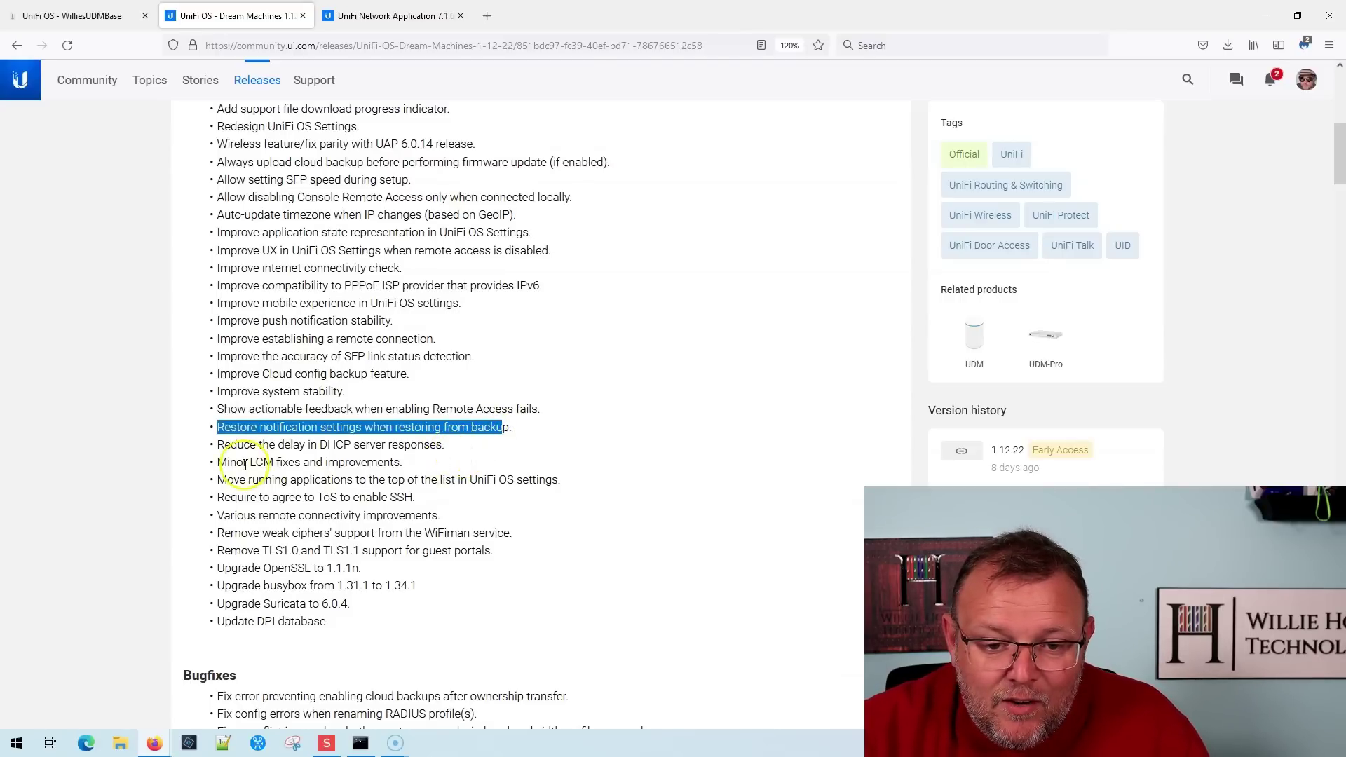
left_click_drag(223, 444, 450, 446)
left_click(455, 456)
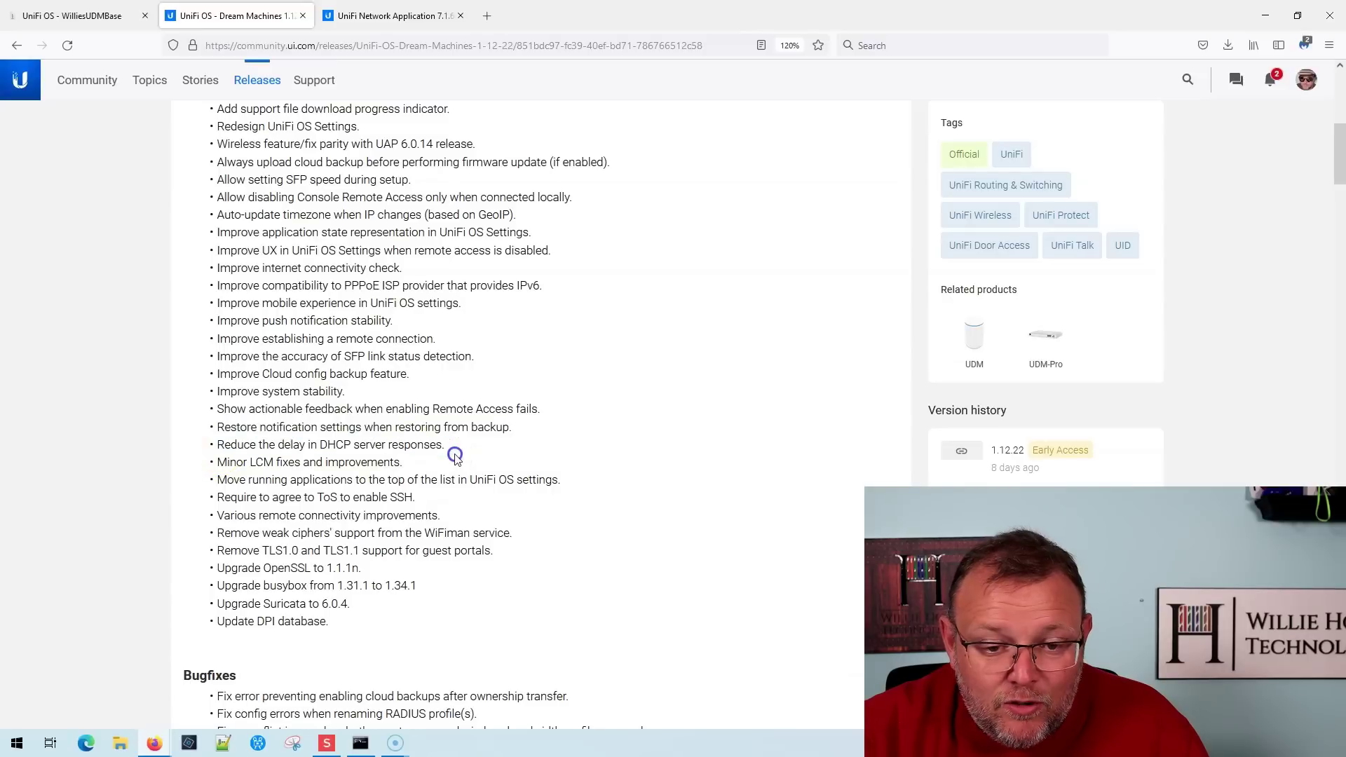
left_click(217, 463)
left_click_drag(218, 466, 429, 464)
left_click(429, 466)
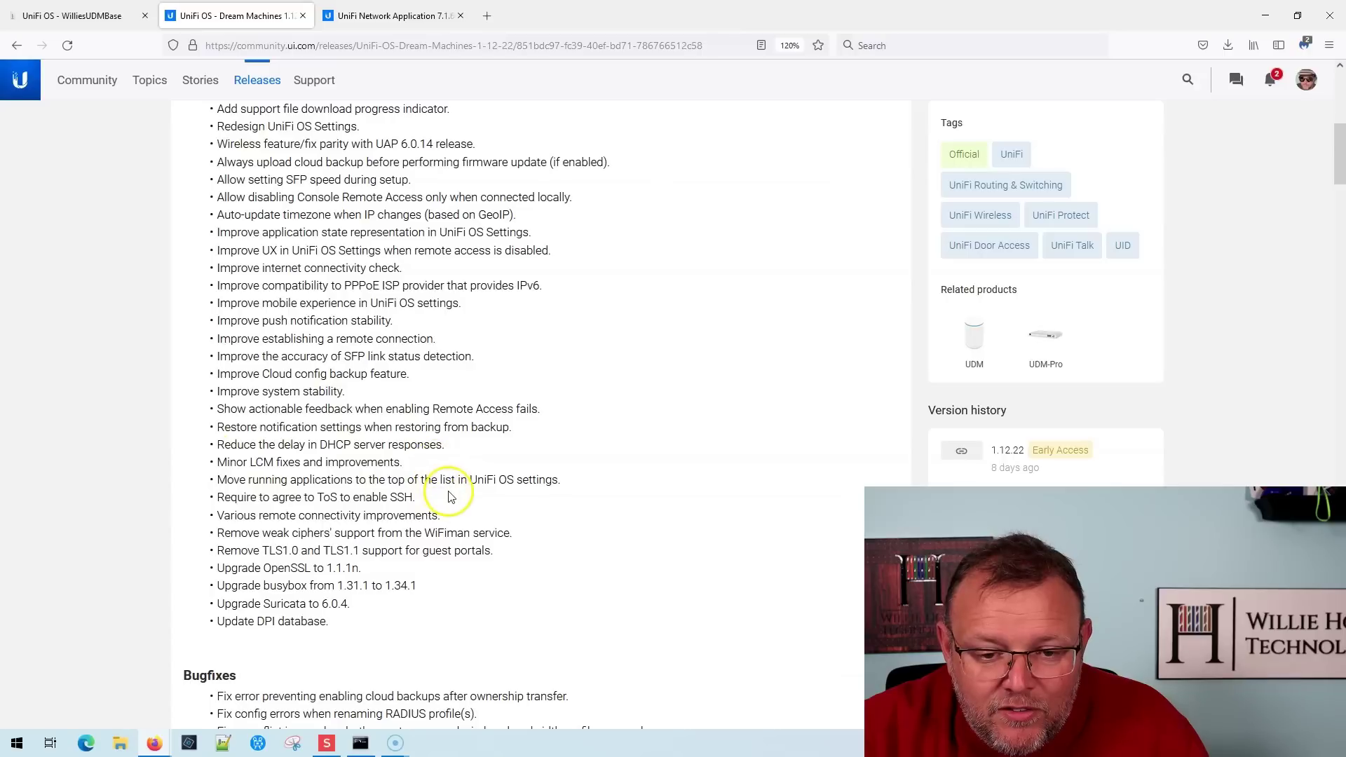
Highlight the entry about accepting the ToS to enable SSH
left_click(280, 499)
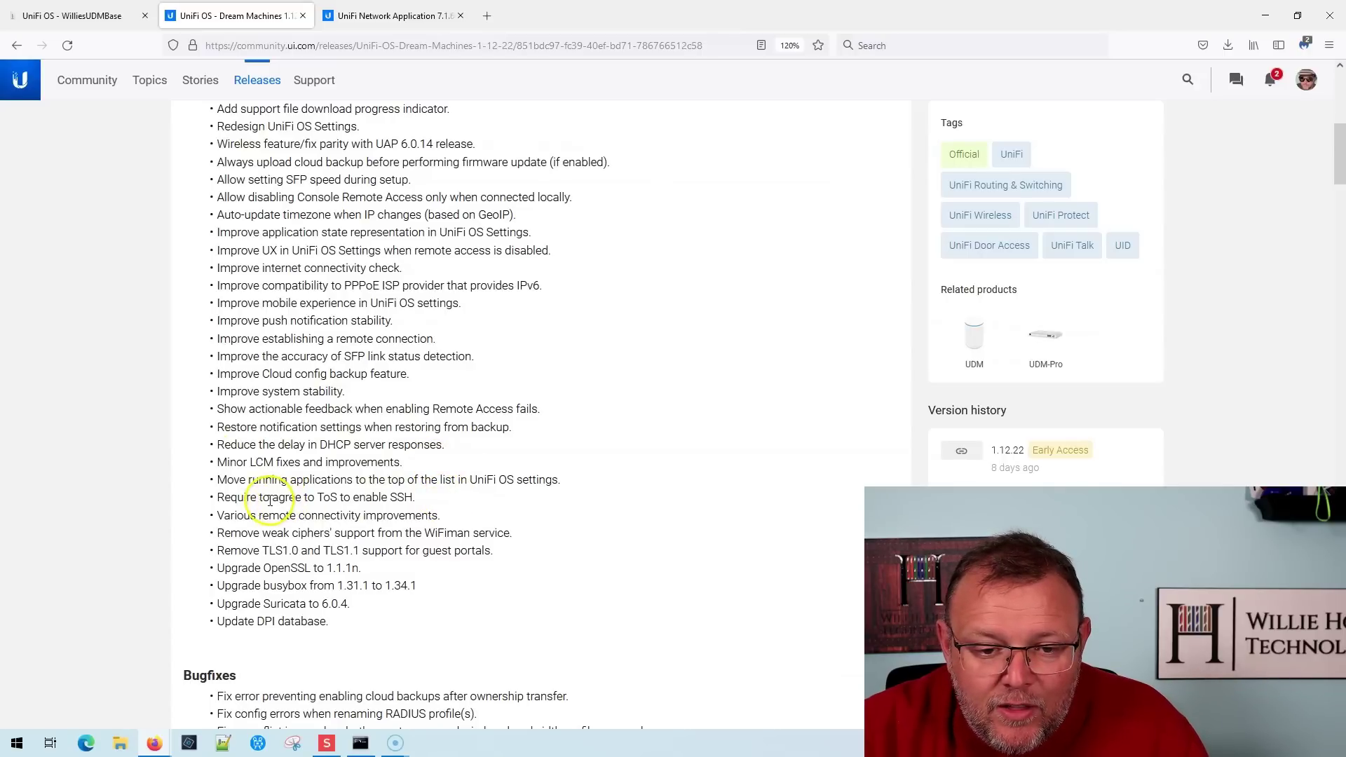
left_click_drag(222, 499, 277, 498)
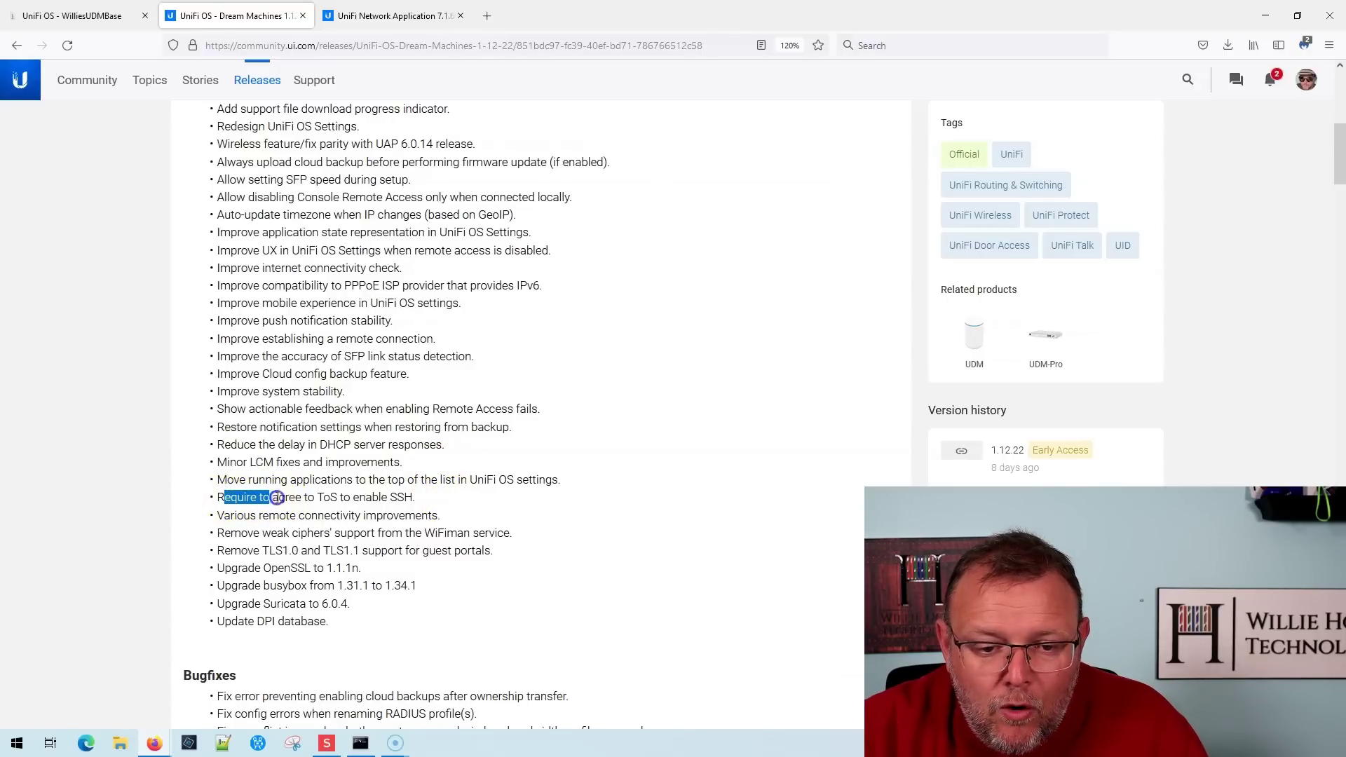
left_click(307, 498)
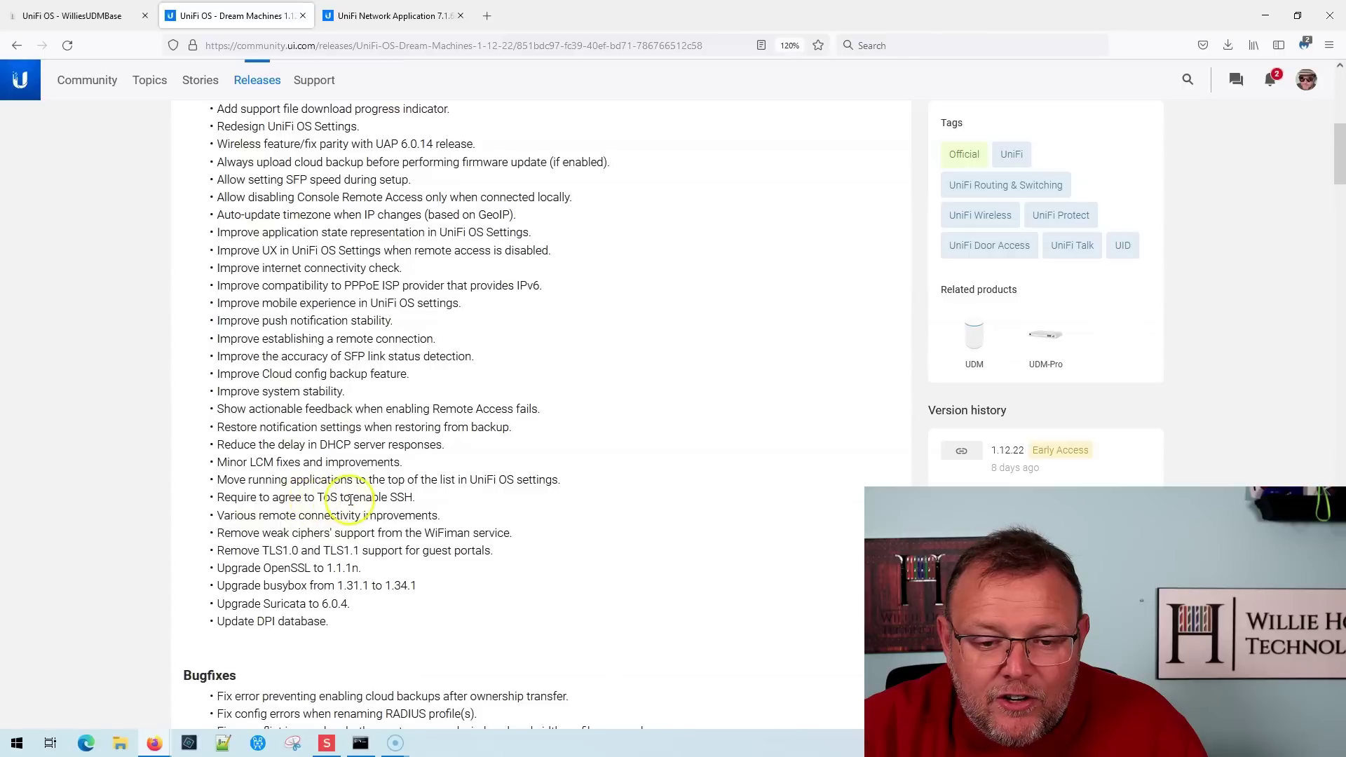
left_click_drag(416, 499, 203, 502)
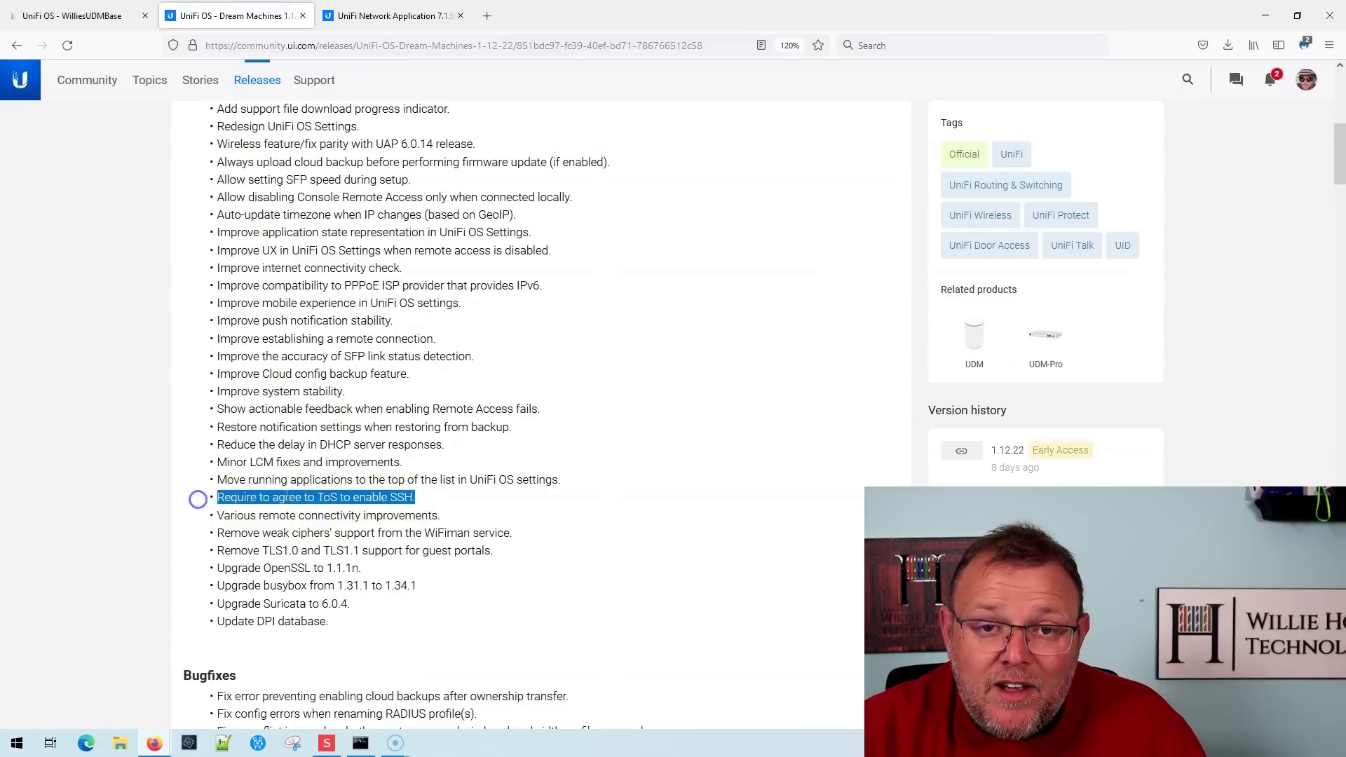
left_click(338, 513)
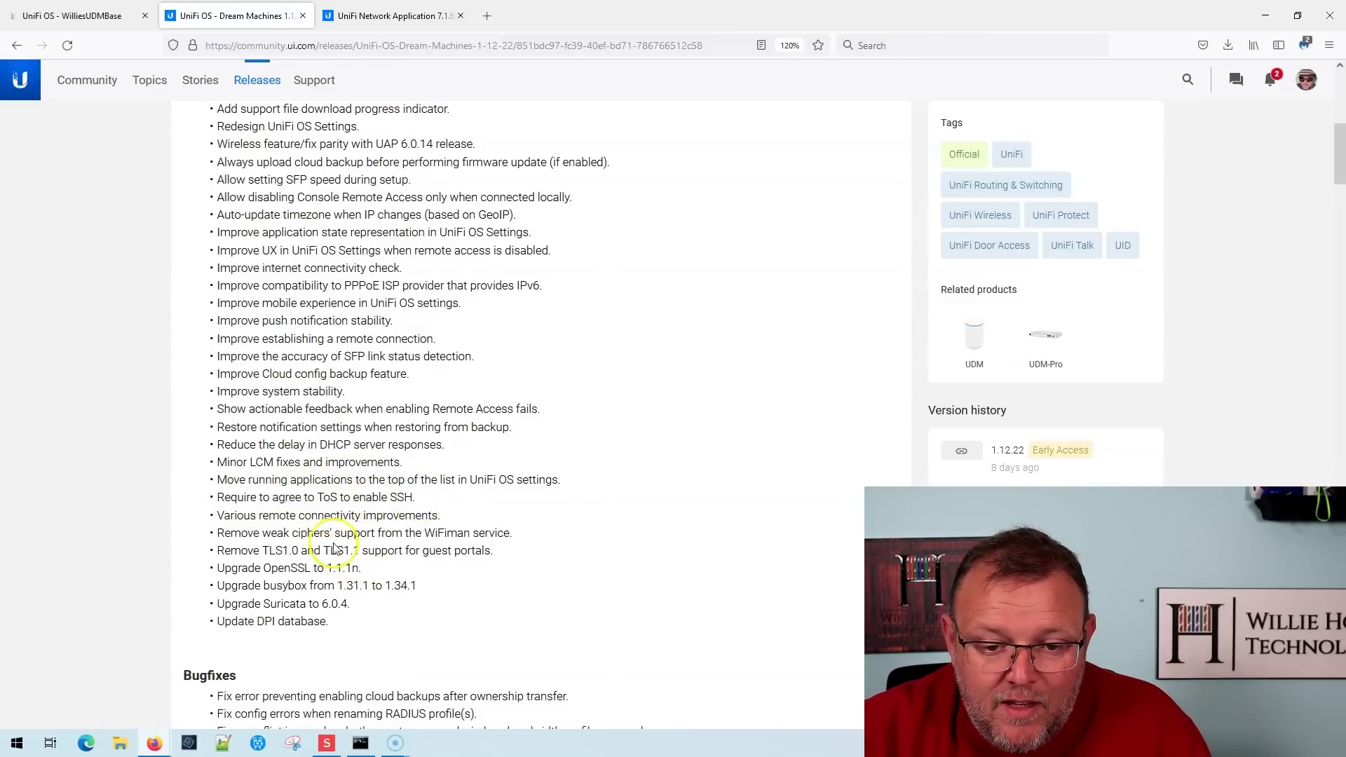
Mark the busybox upgrade entry and scroll down to the Bugfixes list
scroll(338, 527, "down", 2)
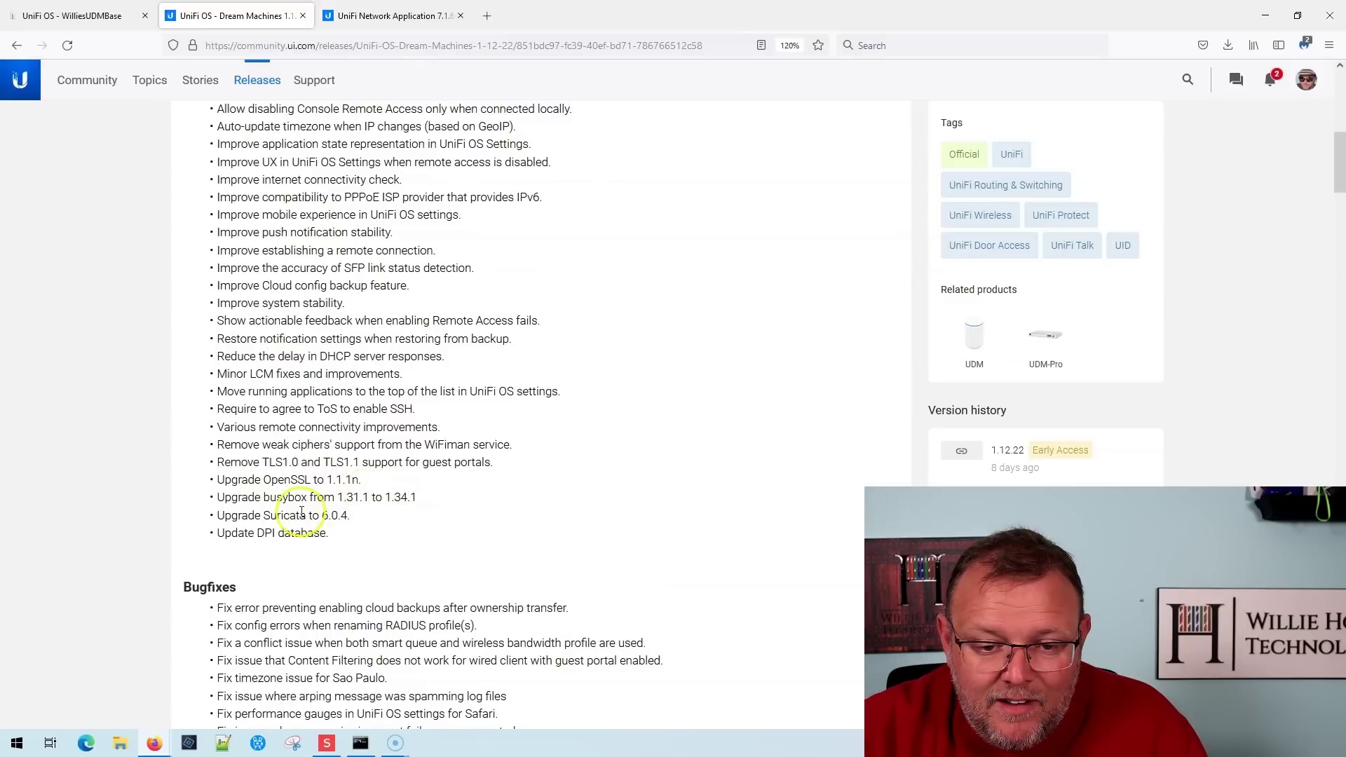
left_click_drag(270, 497, 281, 498)
left_click(267, 515)
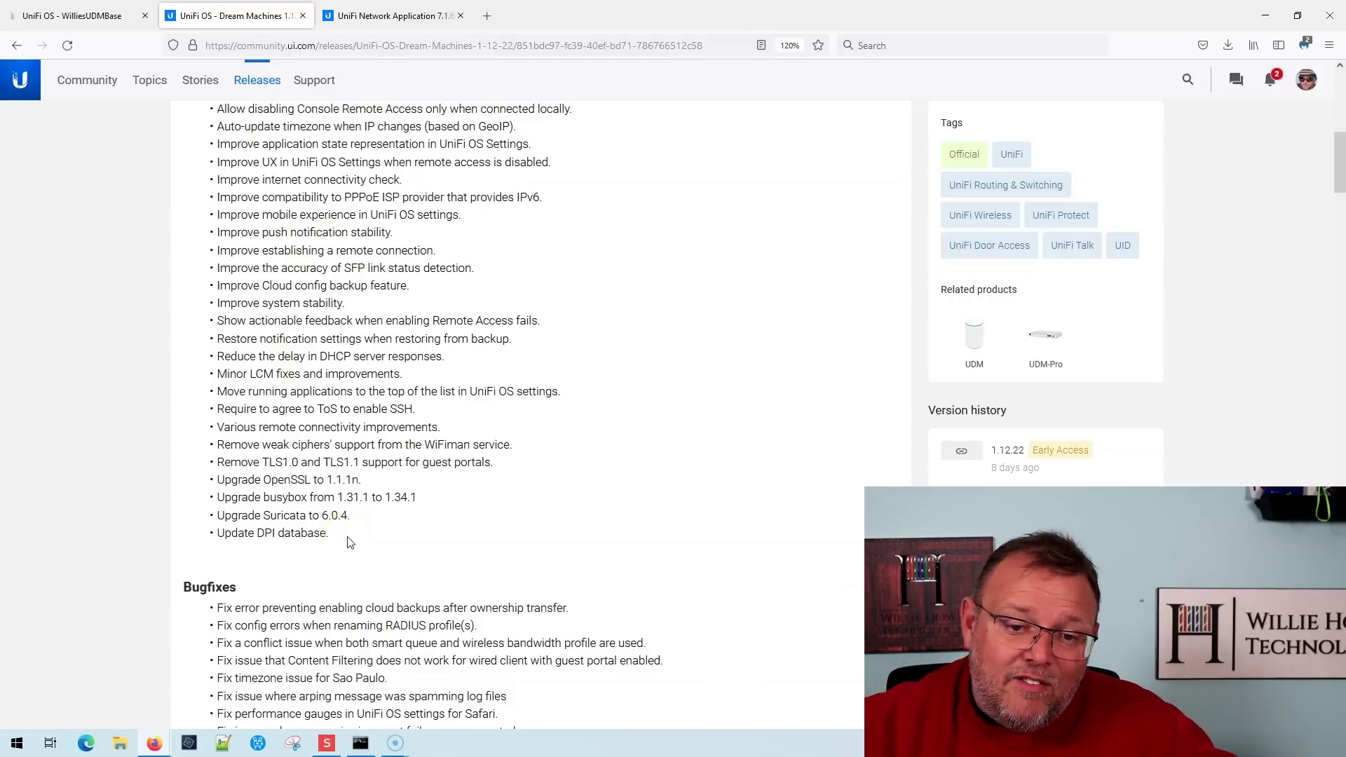
scroll(354, 361, "down", 4)
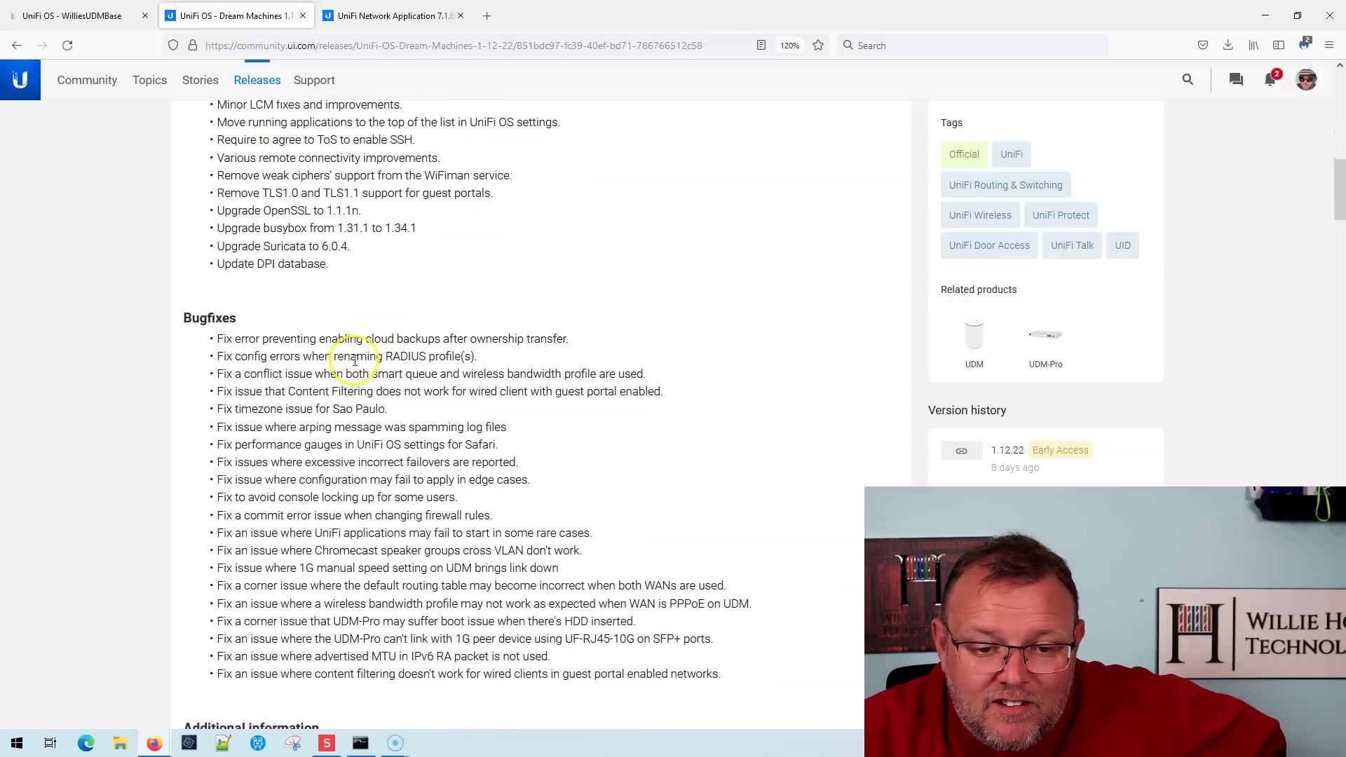
scroll(355, 361, "down", 2)
scroll(301, 319, "up", 1)
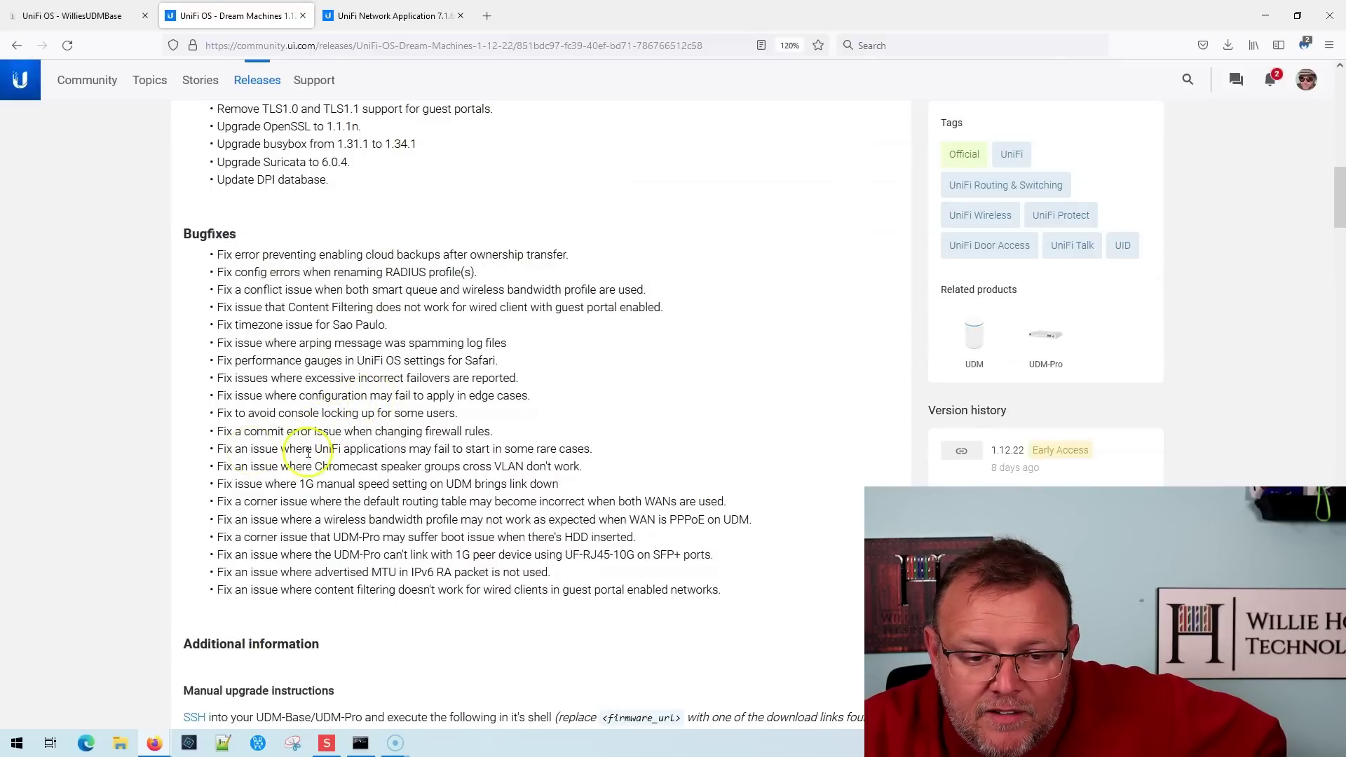
scroll(308, 452, "down", 5)
scroll(381, 456, "up", 8)
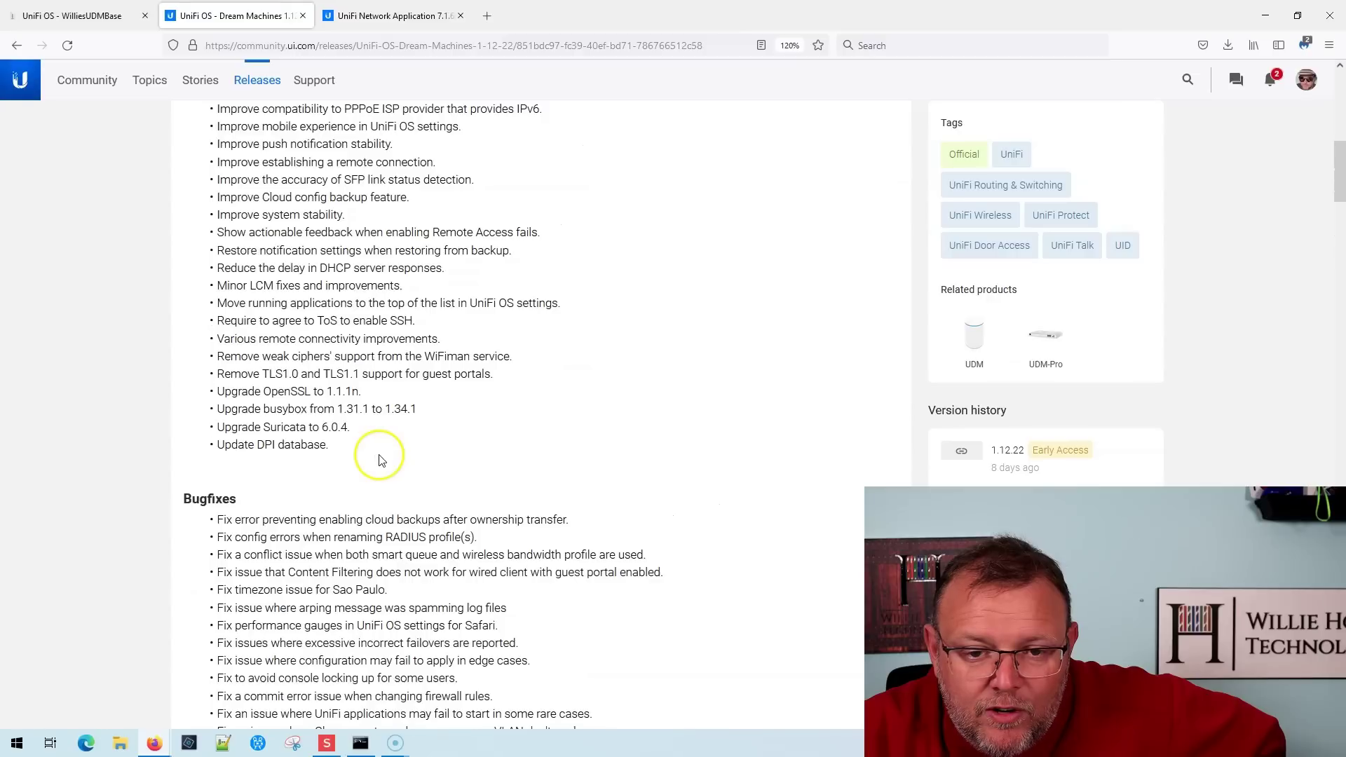
scroll(382, 459, "up", 10)
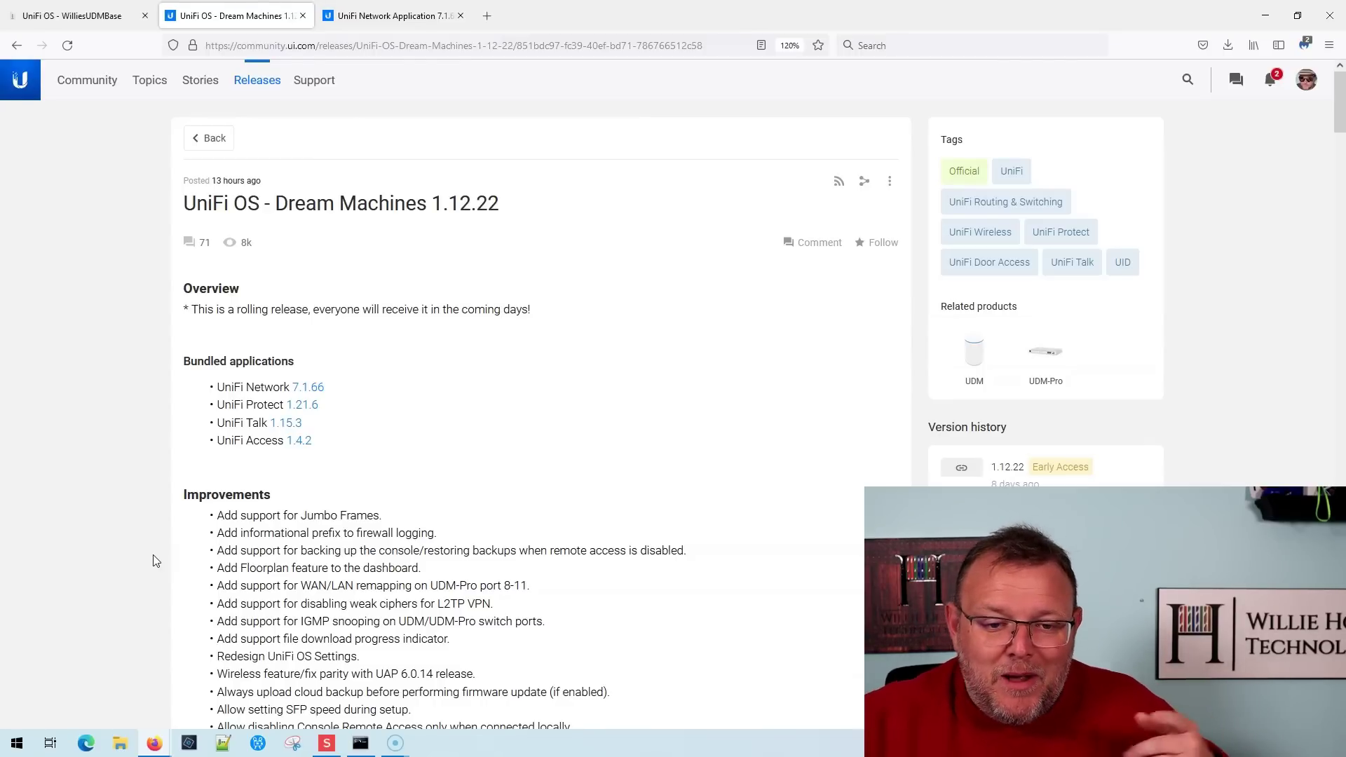
left_click(83, 17)
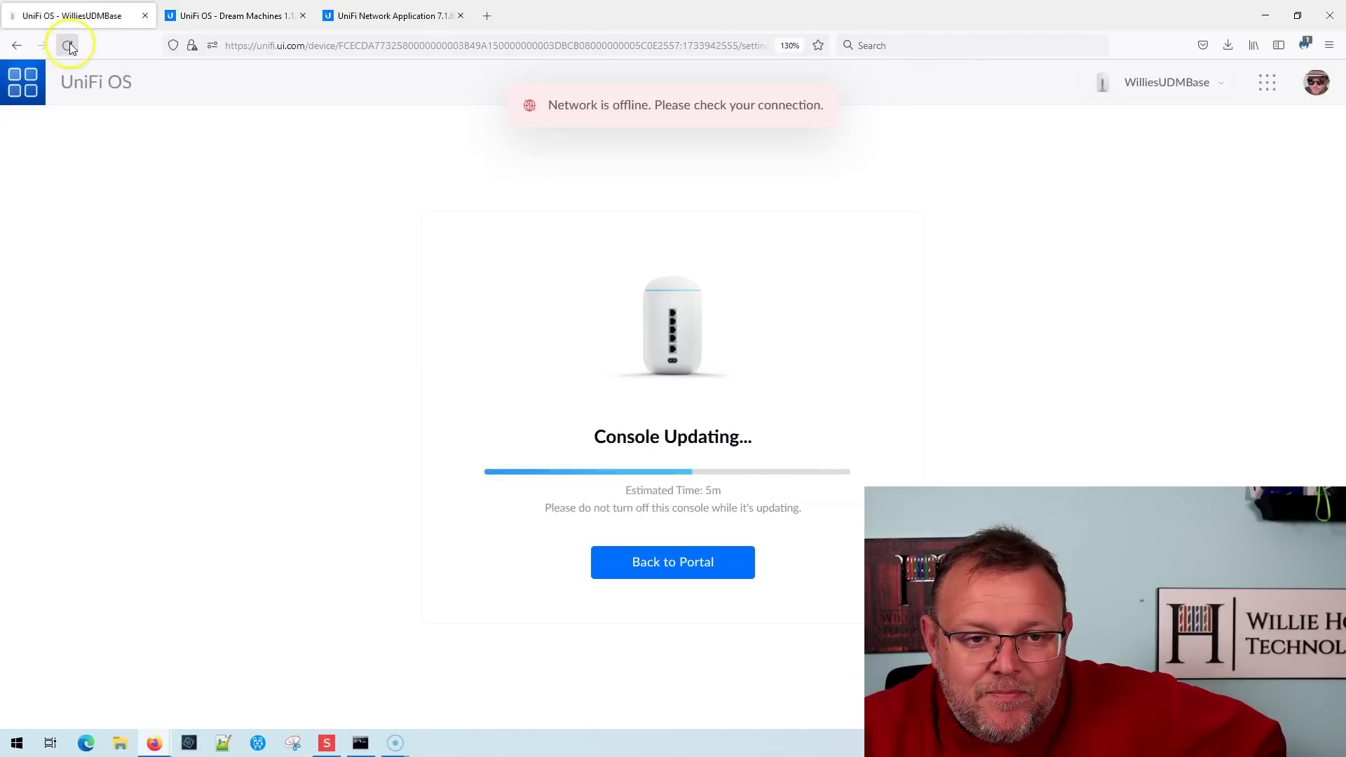
Return to the portal, open the Dream Machine's console page and reload it to see 1.12.22
left_click(677, 564)
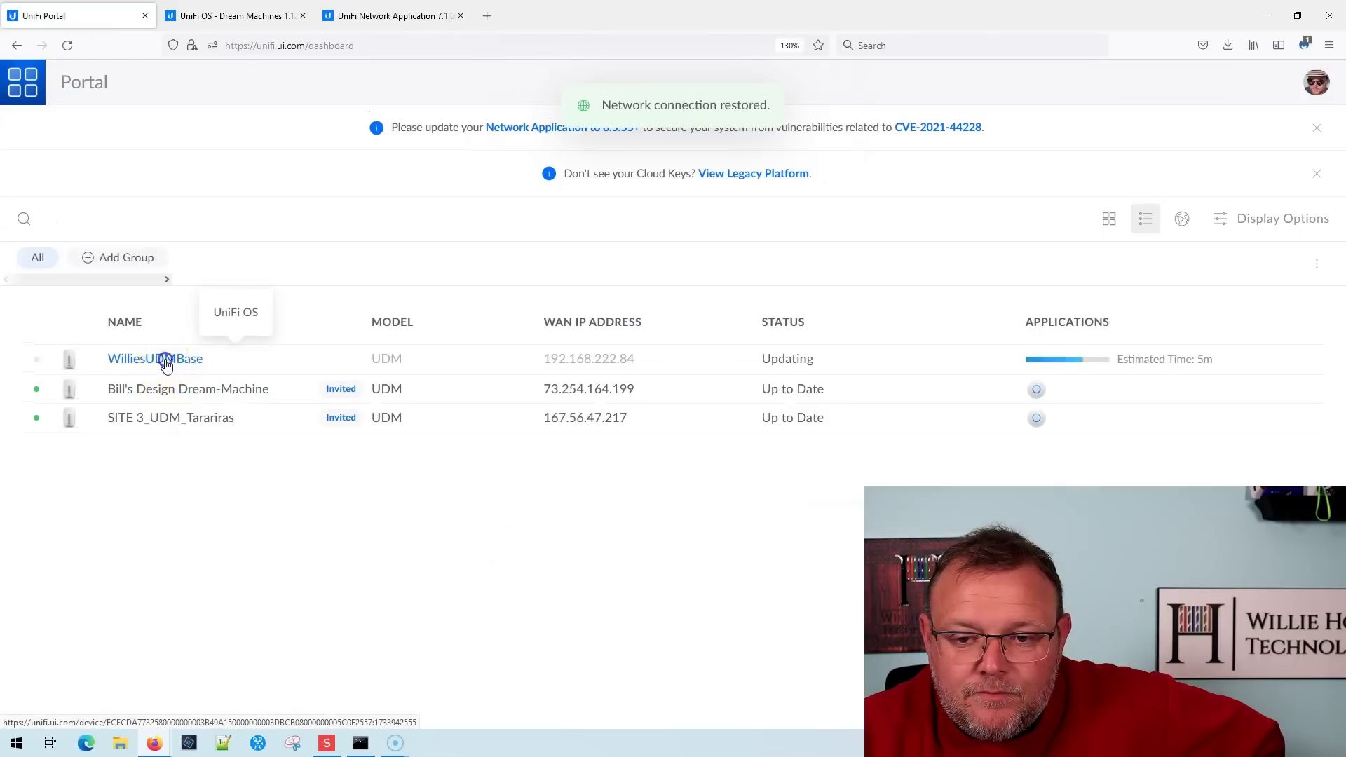
left_click(166, 364)
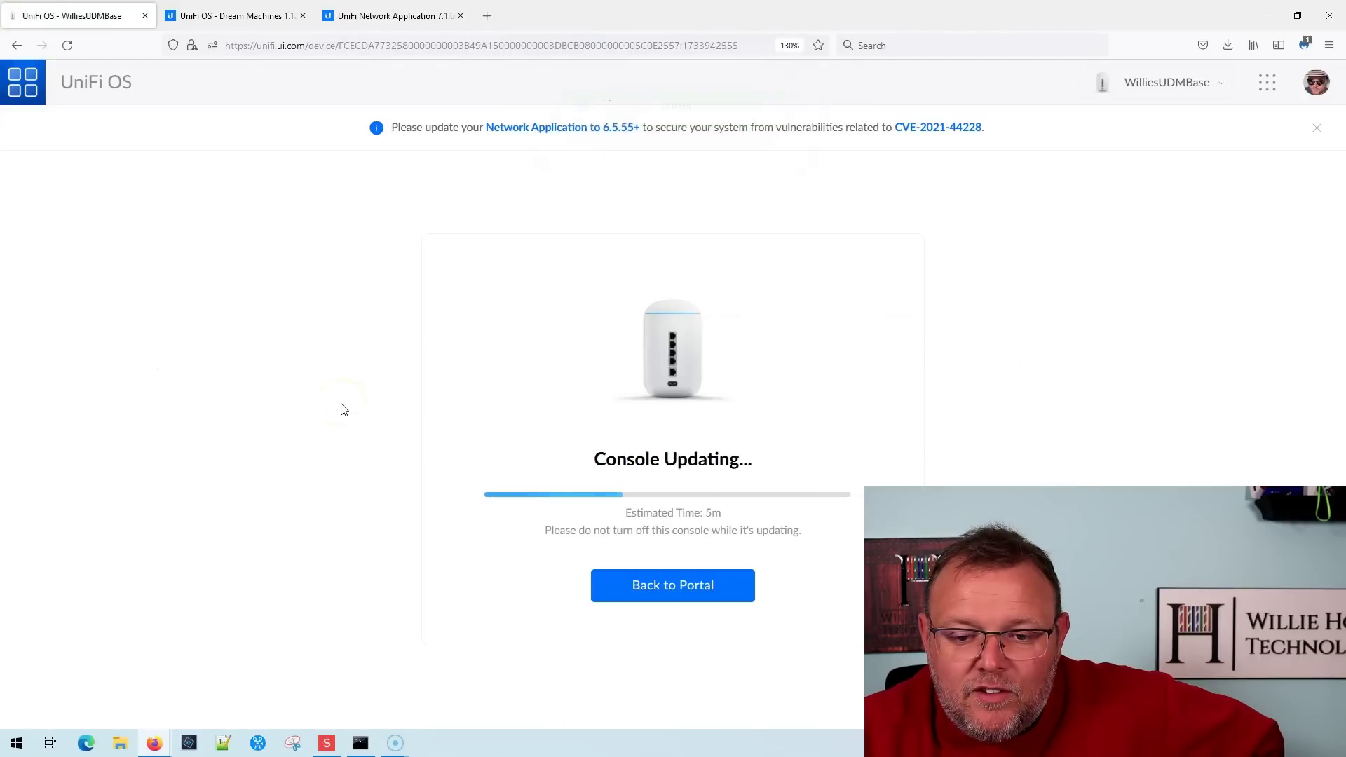
left_click(67, 46)
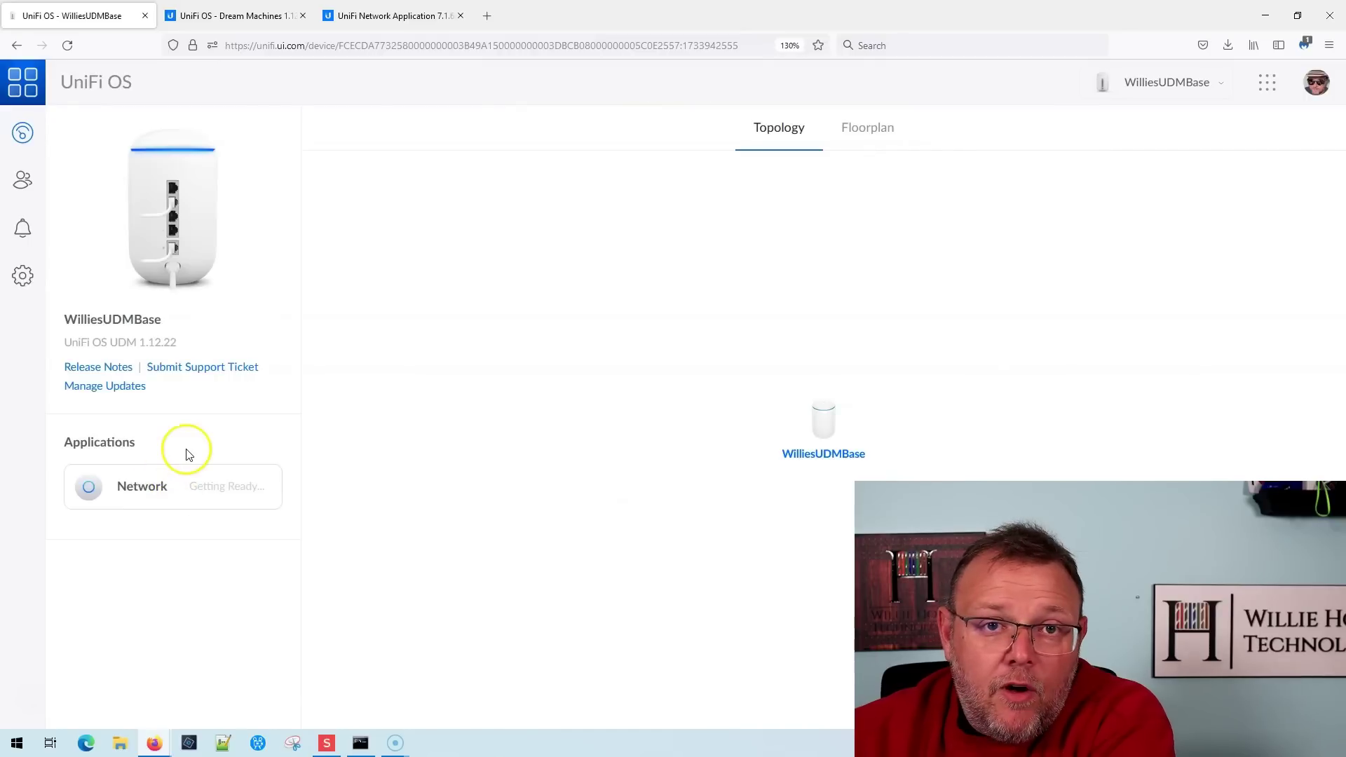
Verify UniFi OS 1.12.22 and Network 7.1.66 in Updates, then launch the Network application
left_click(148, 494)
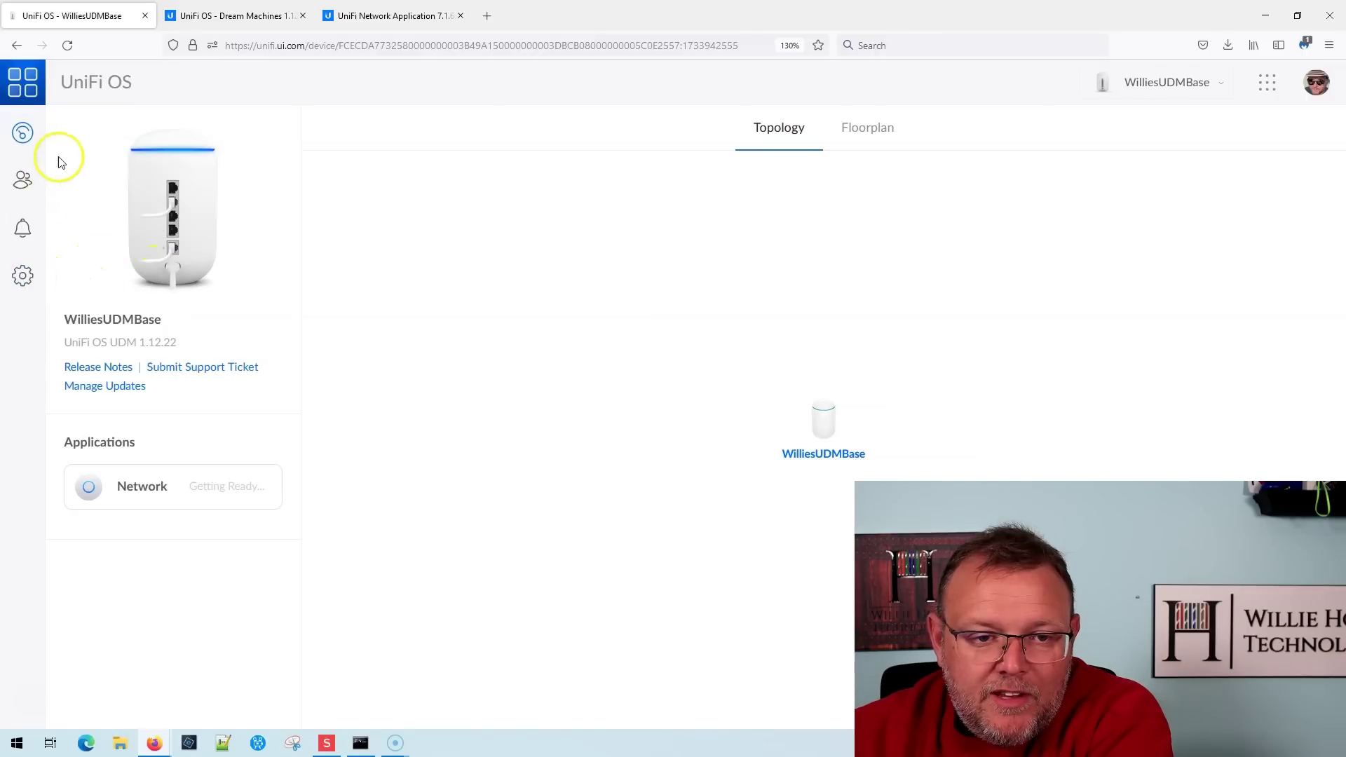
left_click(23, 275)
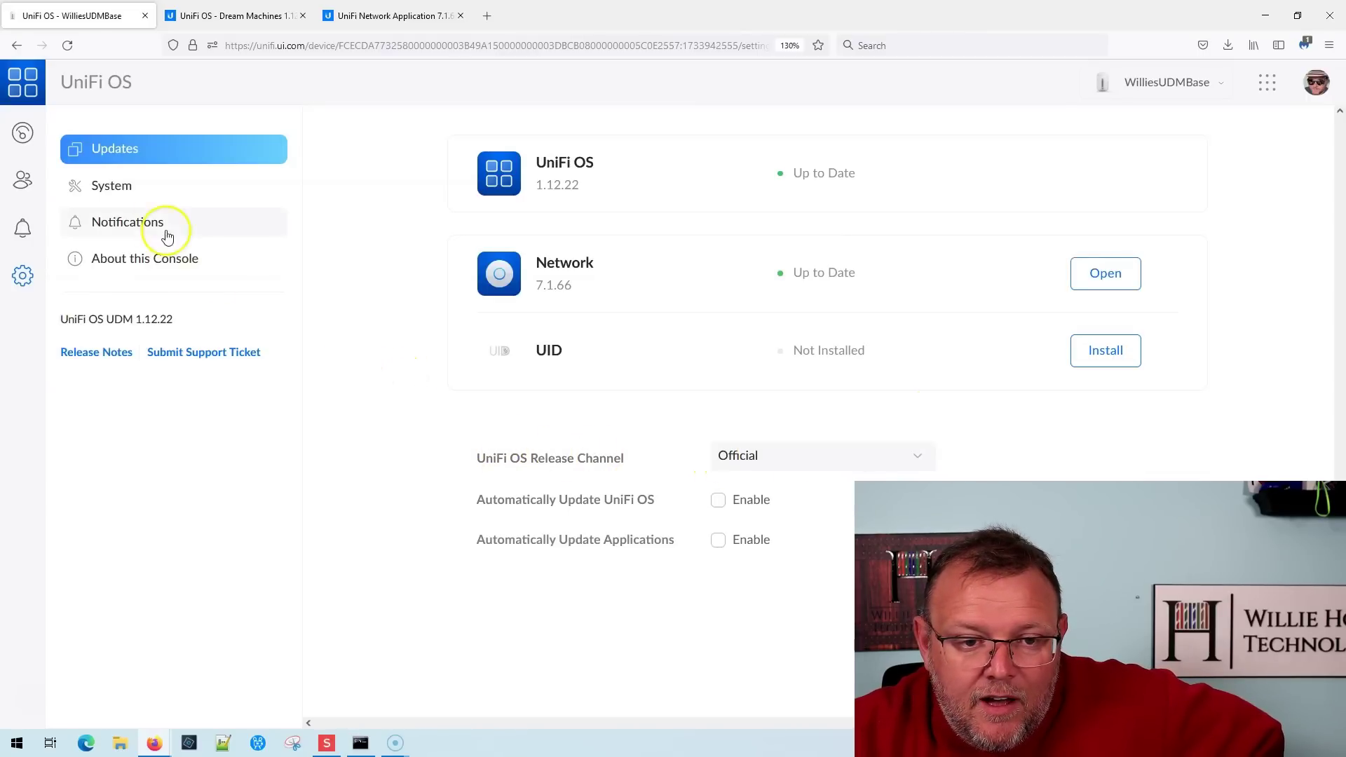
left_click(1119, 281)
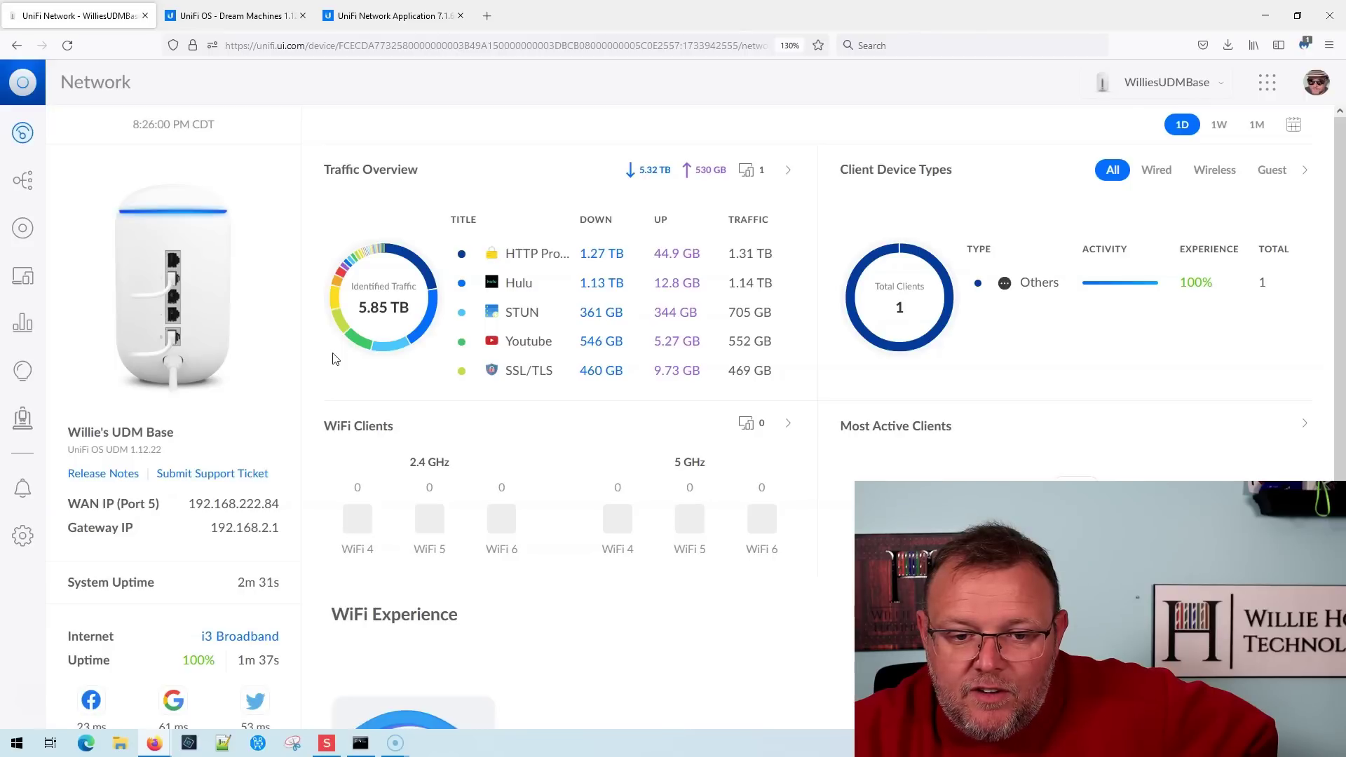
left_click(127, 405)
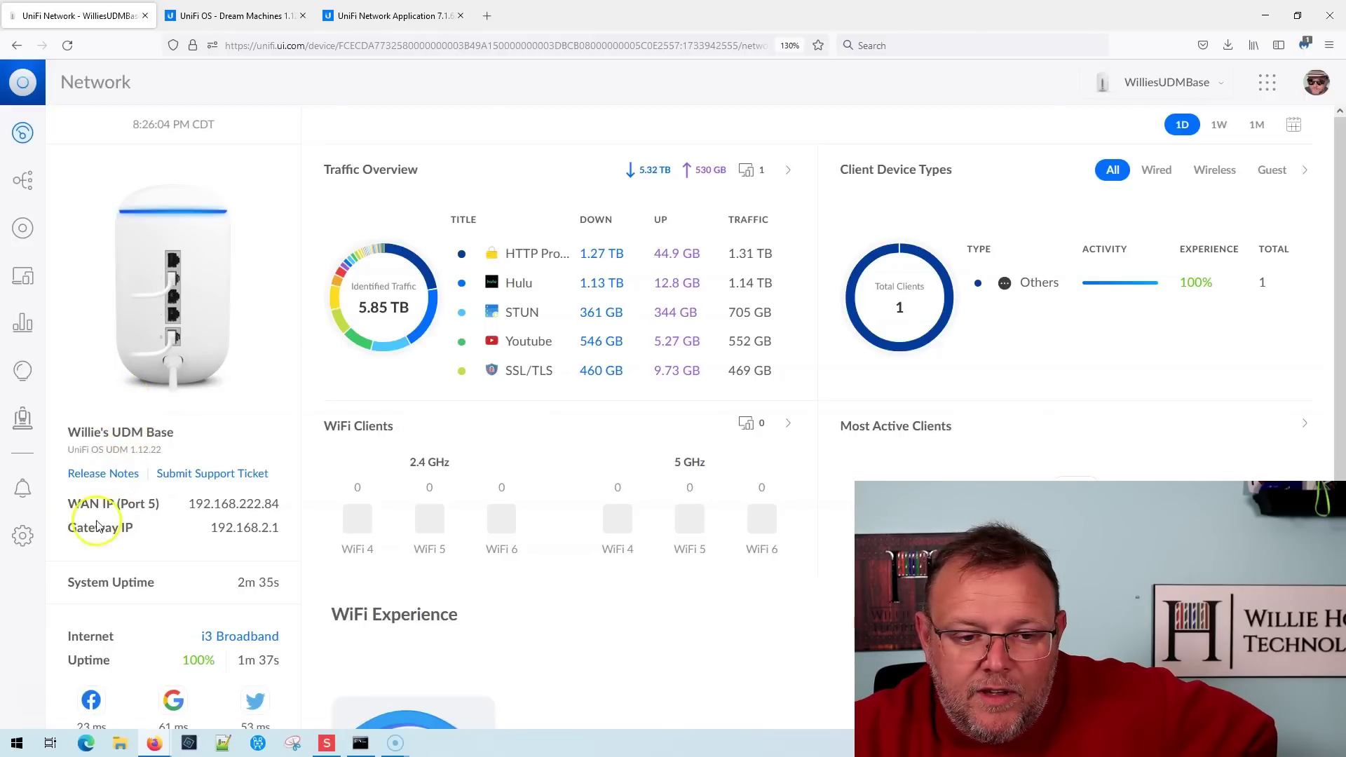
left_click(23, 538)
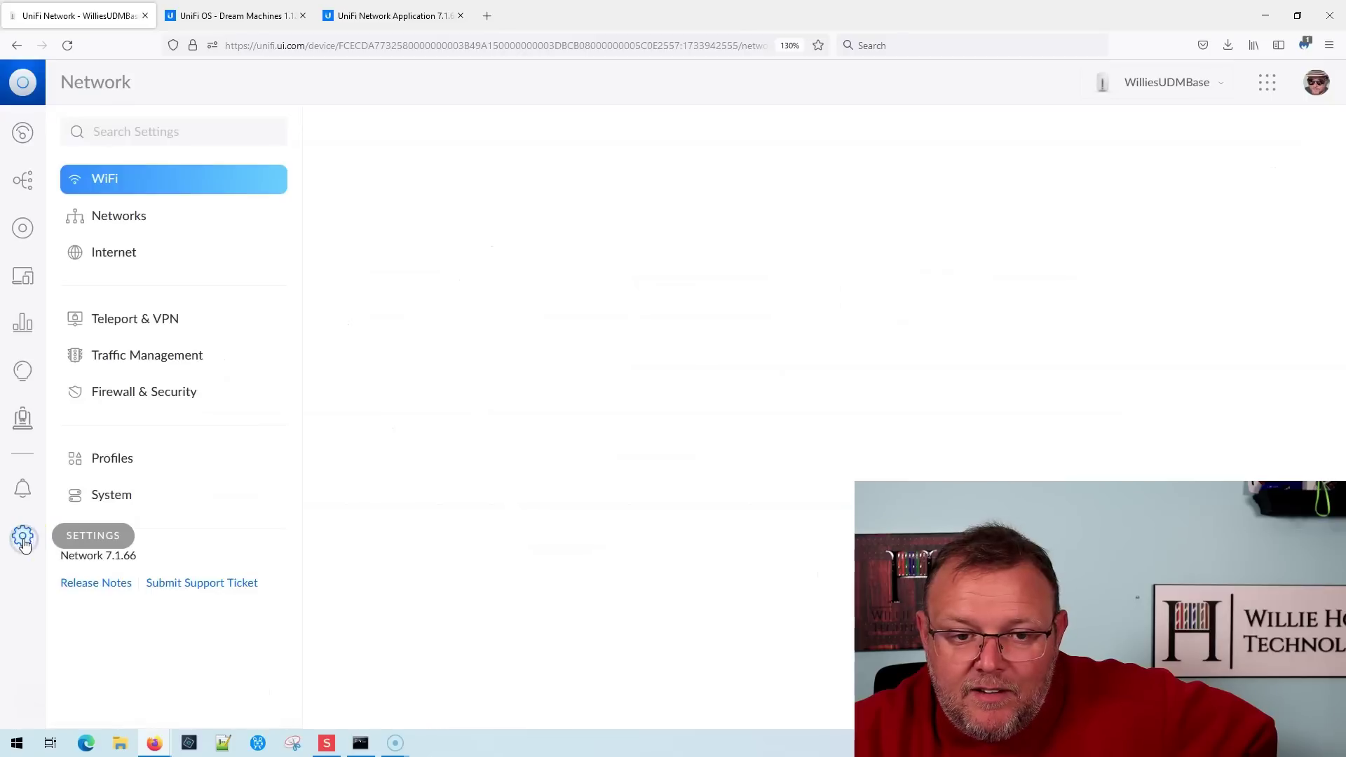
left_click(151, 320)
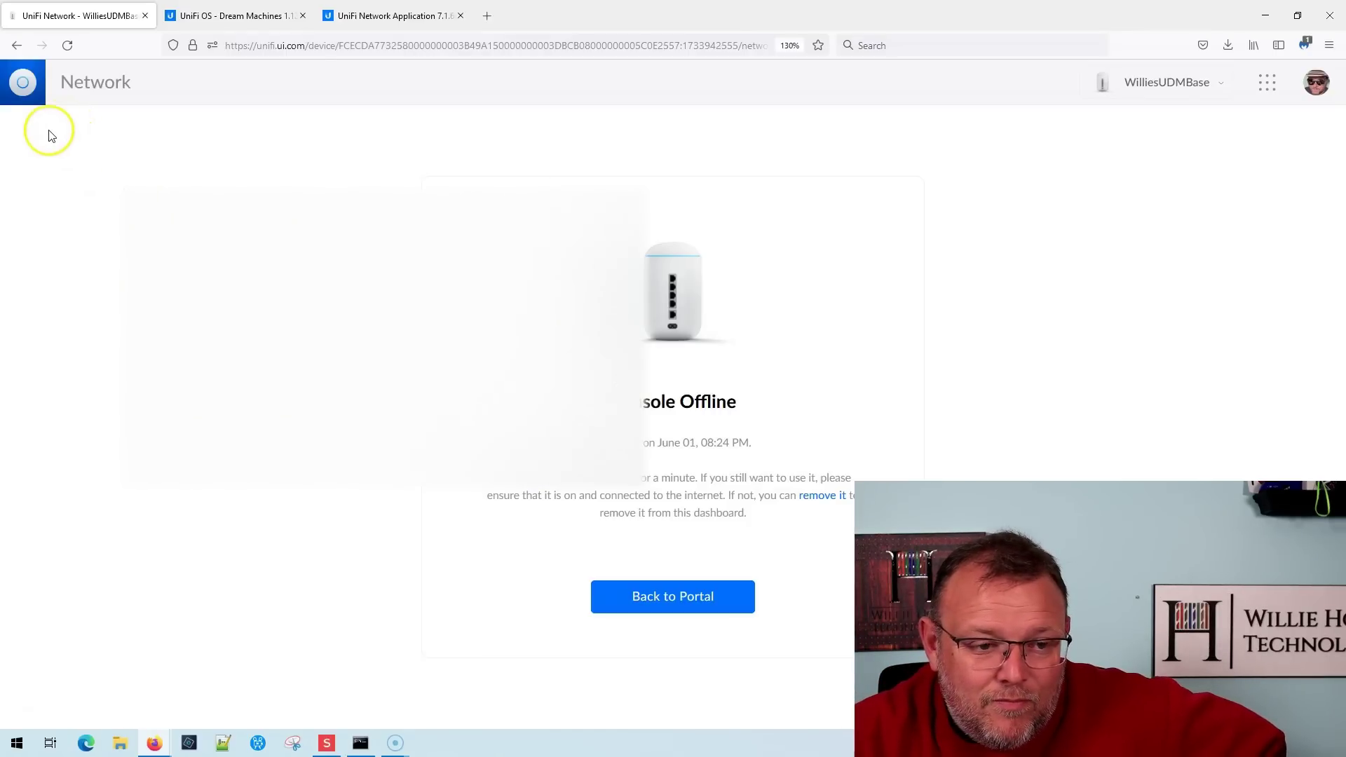
left_click(648, 599)
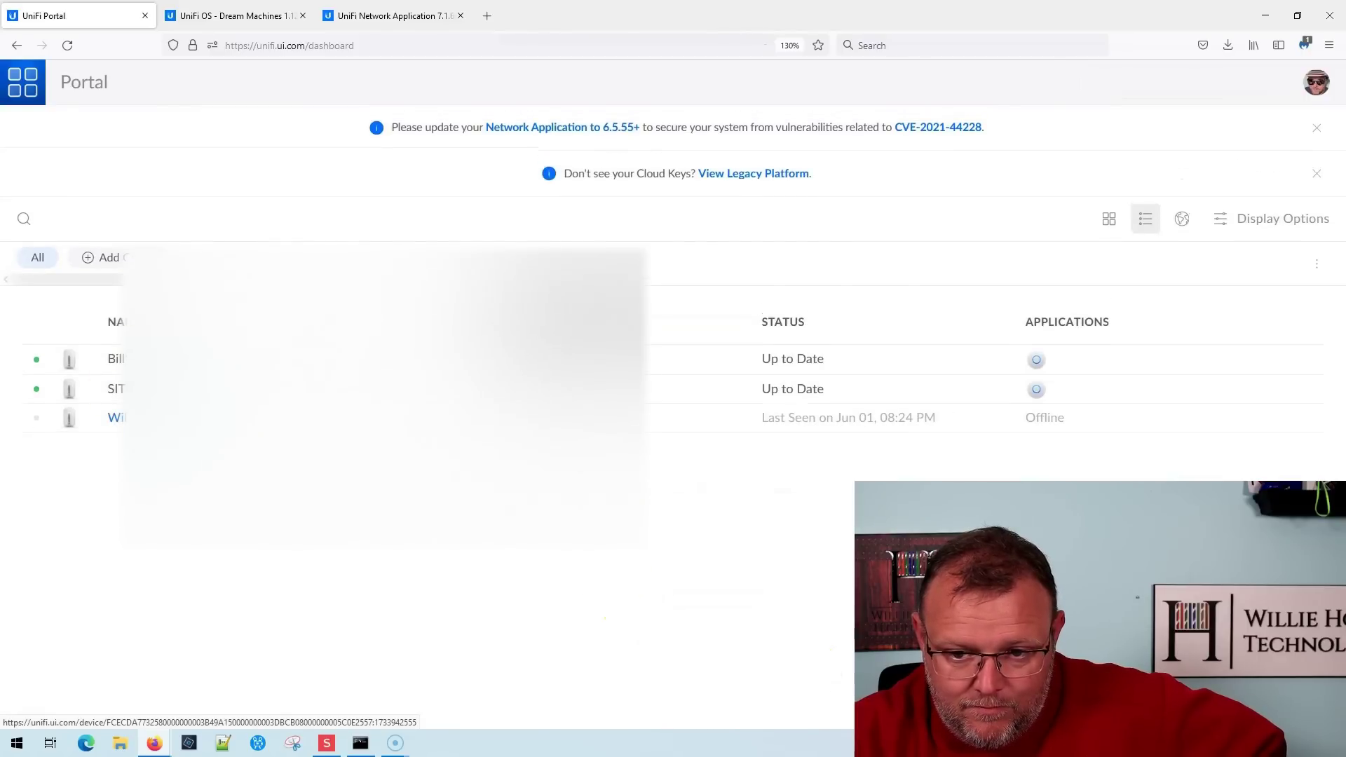
left_click(116, 417)
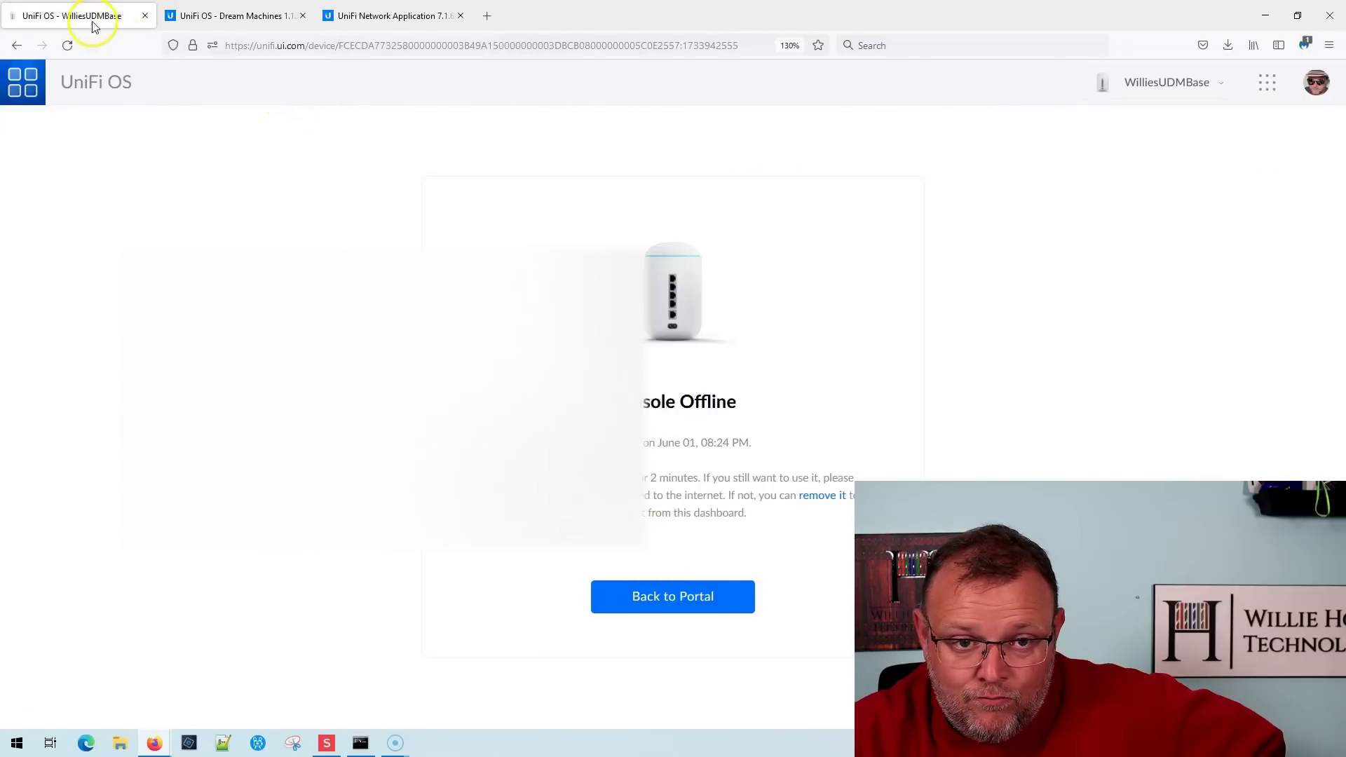
left_click(219, 19)
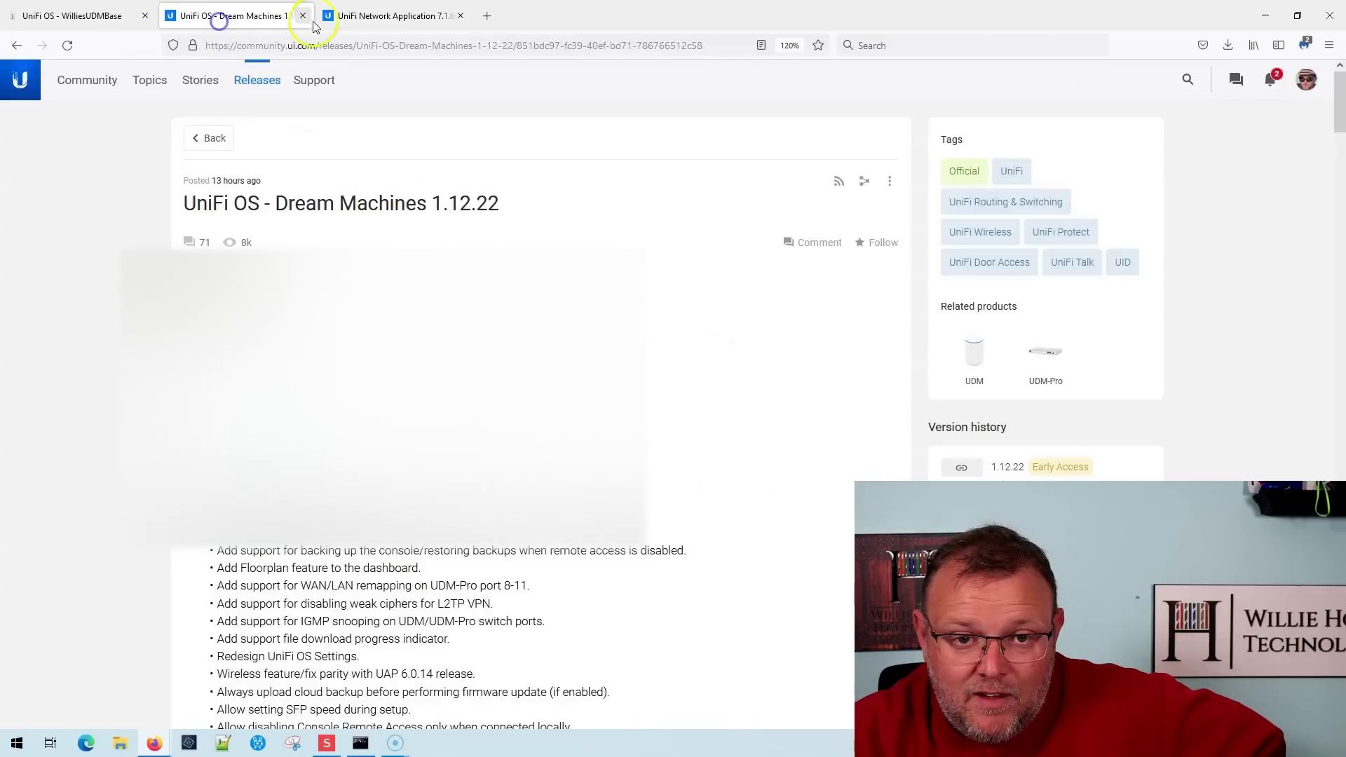
left_click(65, 15)
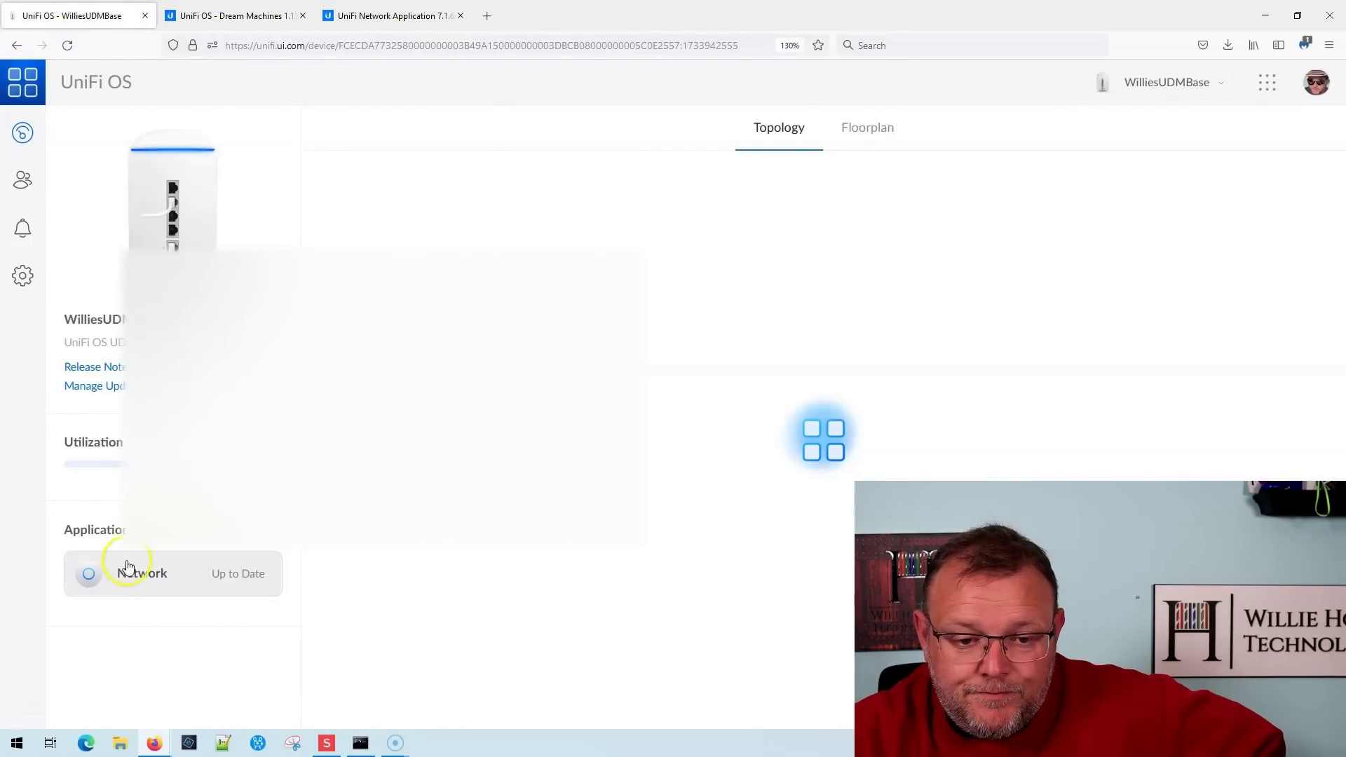
left_click(127, 575)
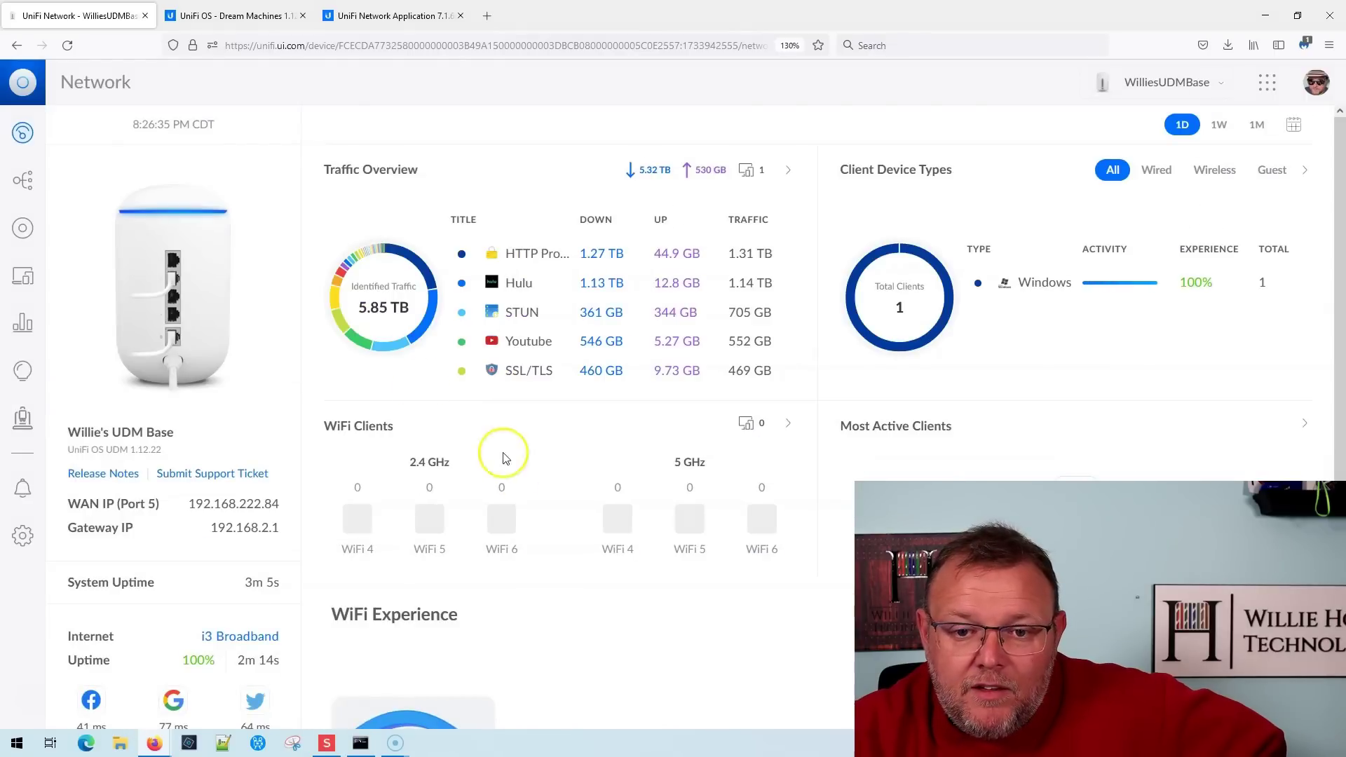
Open the Network settings' Teleport & VPN page and scroll through the Teleport and VPN Server options
left_click(22, 536)
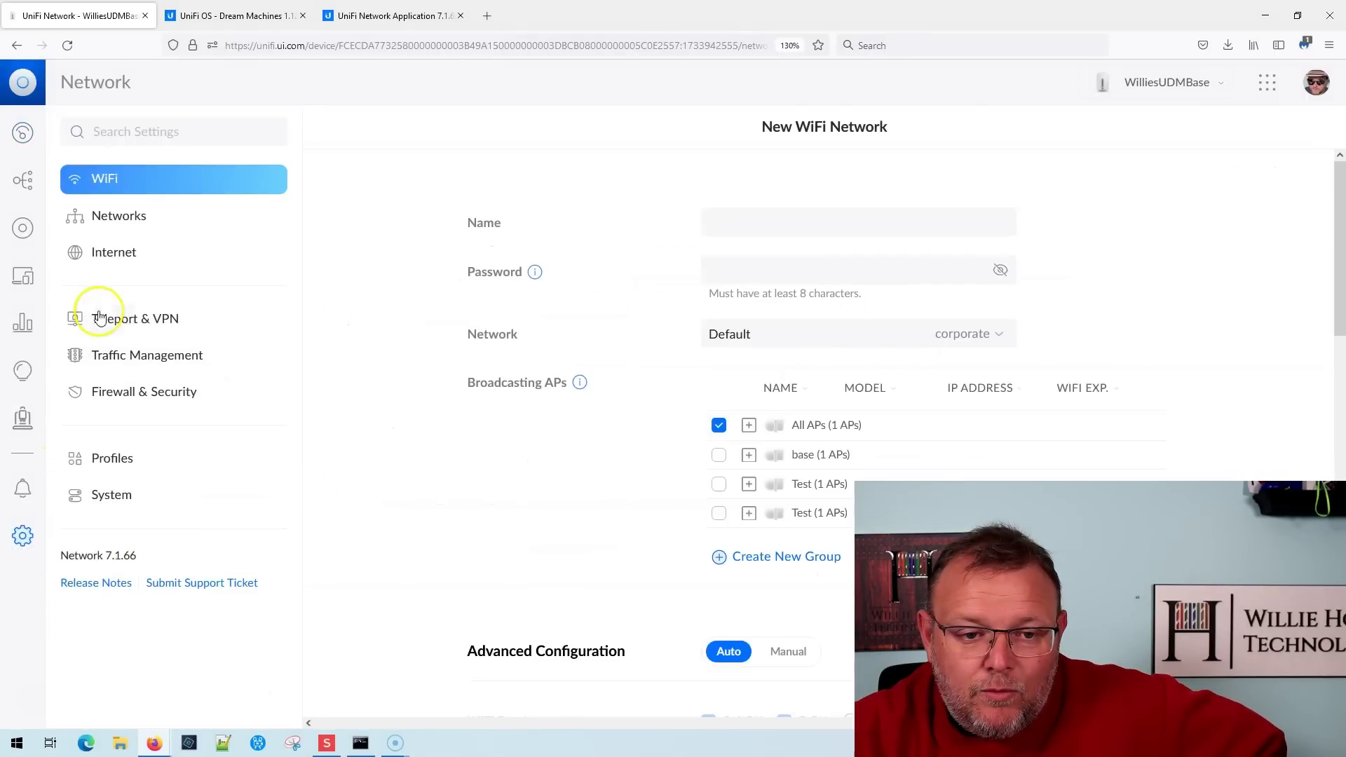
left_click(101, 318)
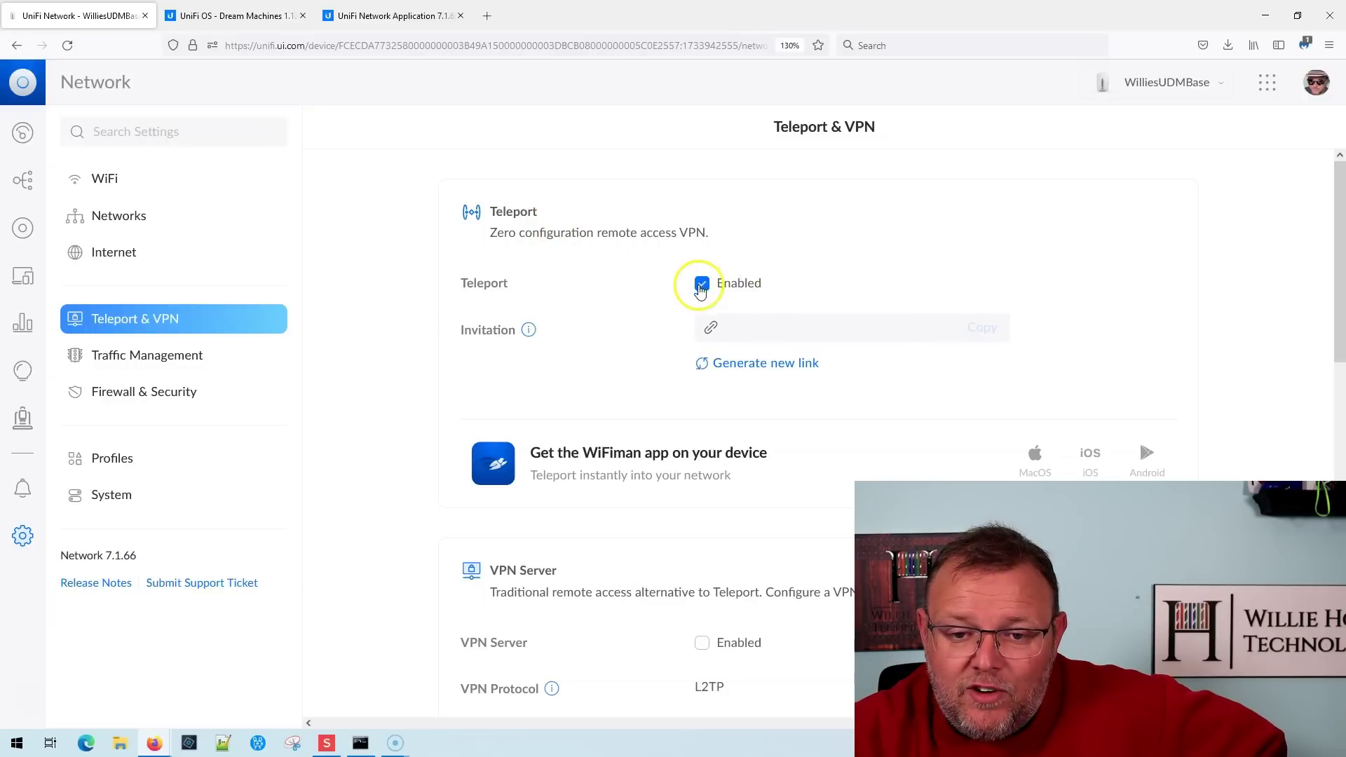
scroll(680, 490, "down", 3)
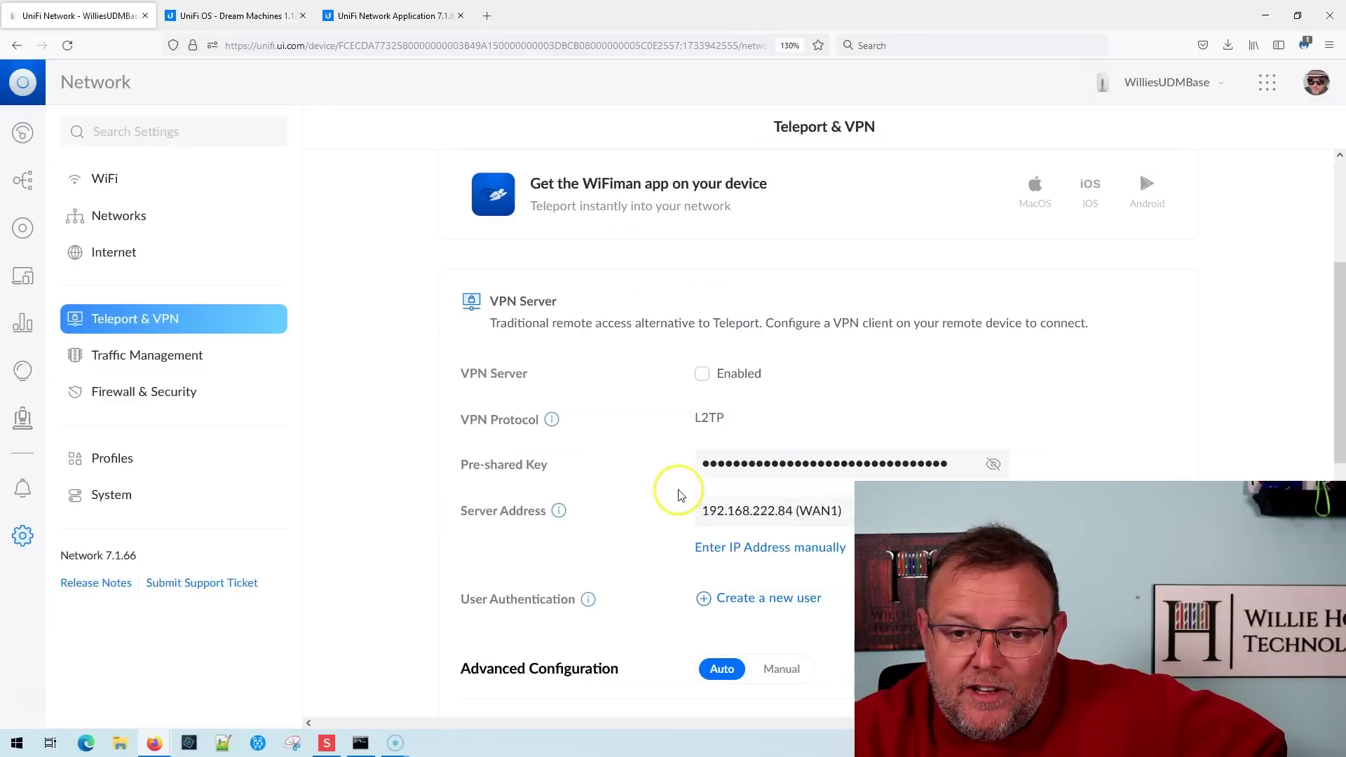
scroll(679, 496, "down", 2)
scroll(677, 495, "up", 5)
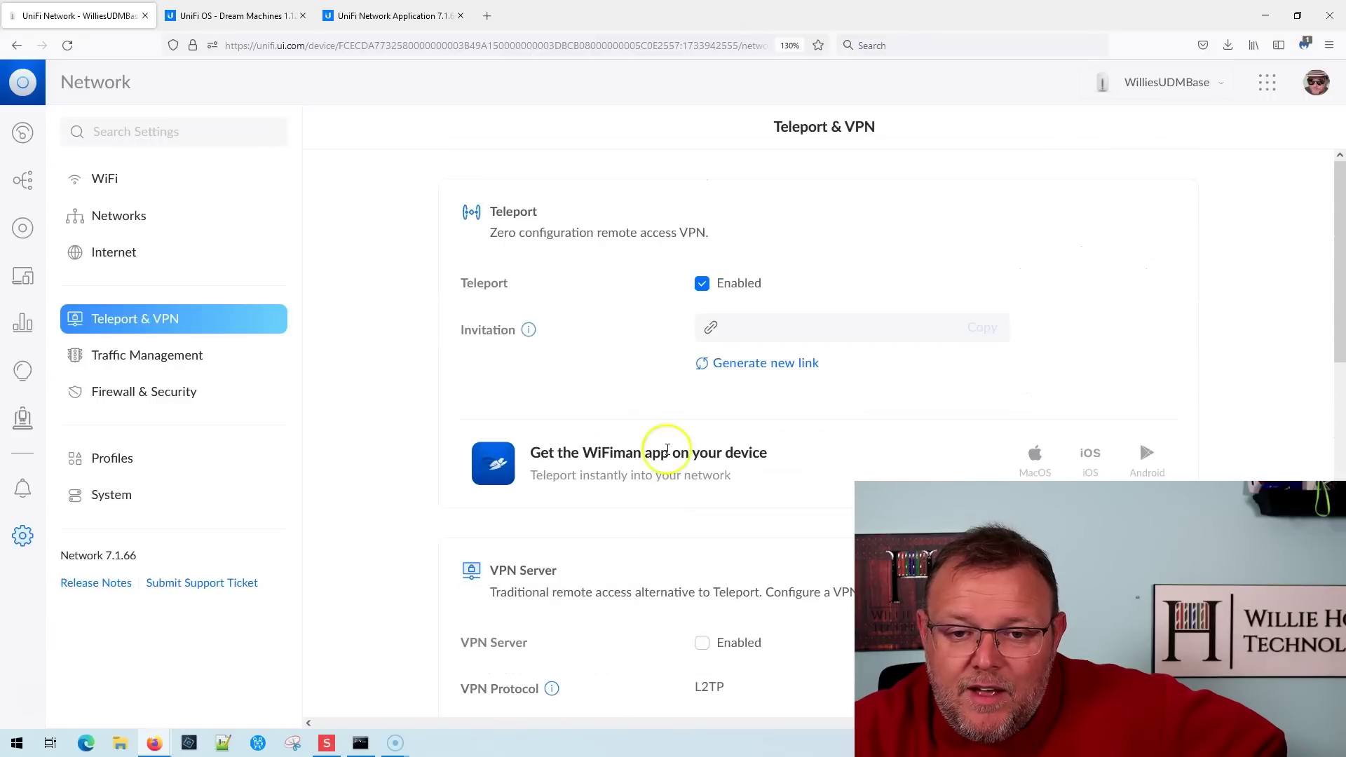